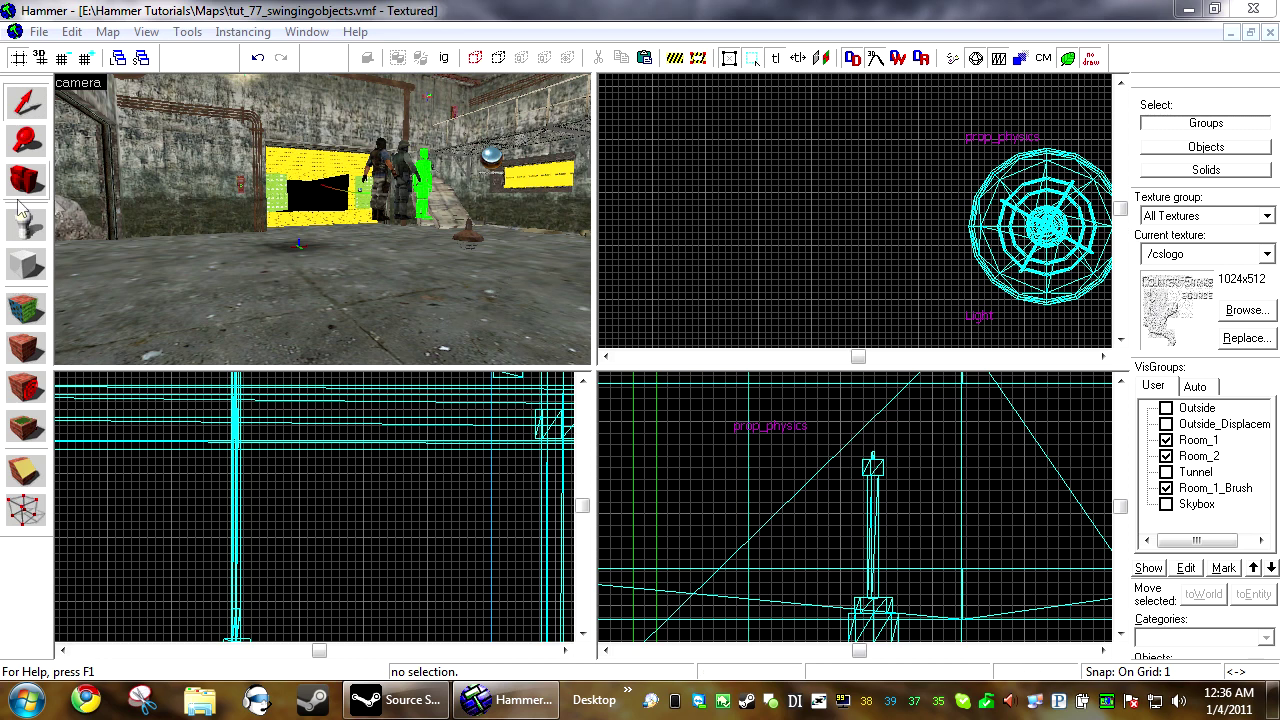
- Paste a copy of the Light prop next to it on the floor and change its class to phys_ballsocket
double_click(487, 236)
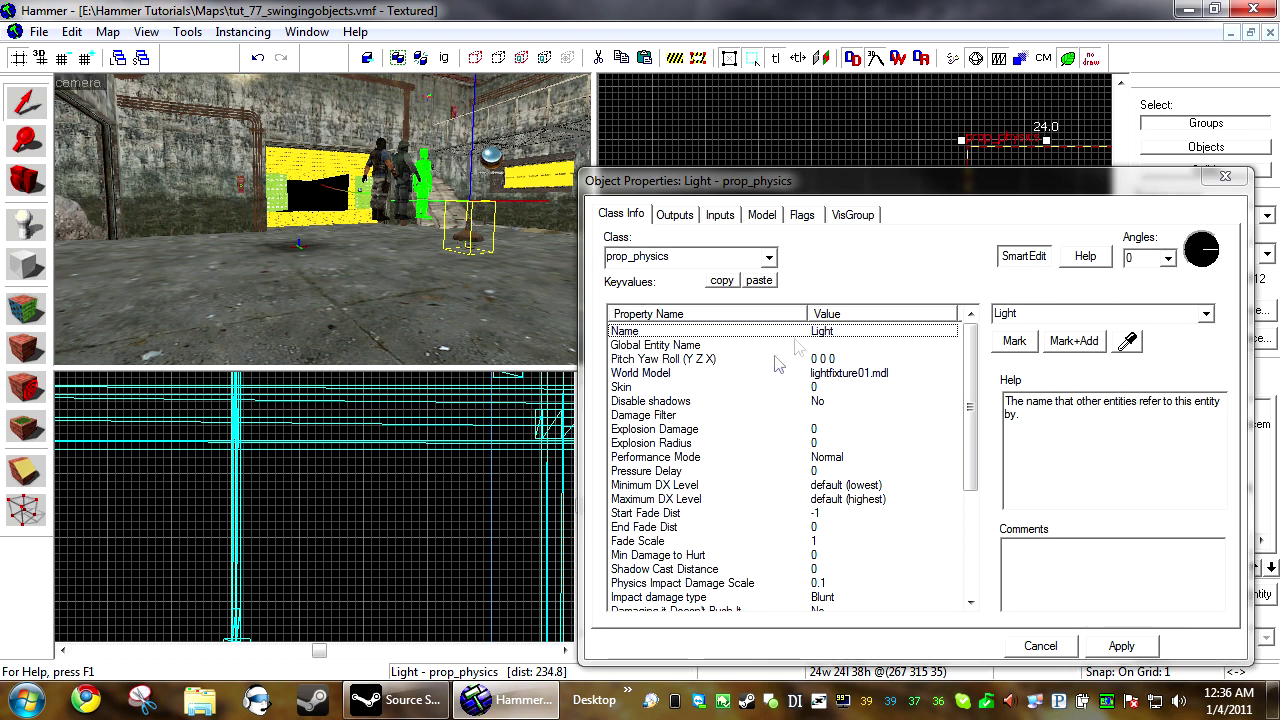
key(ctrl+v)
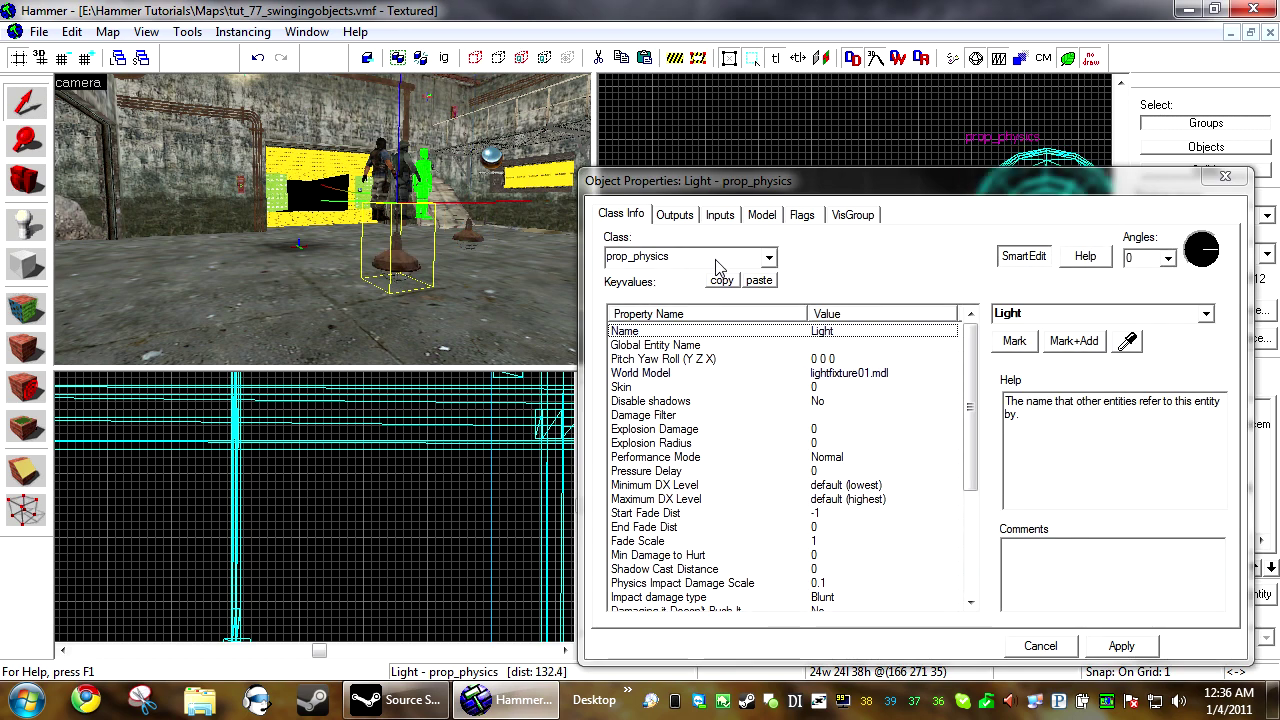
double_click(715, 259)
text(phy)
key(Down)
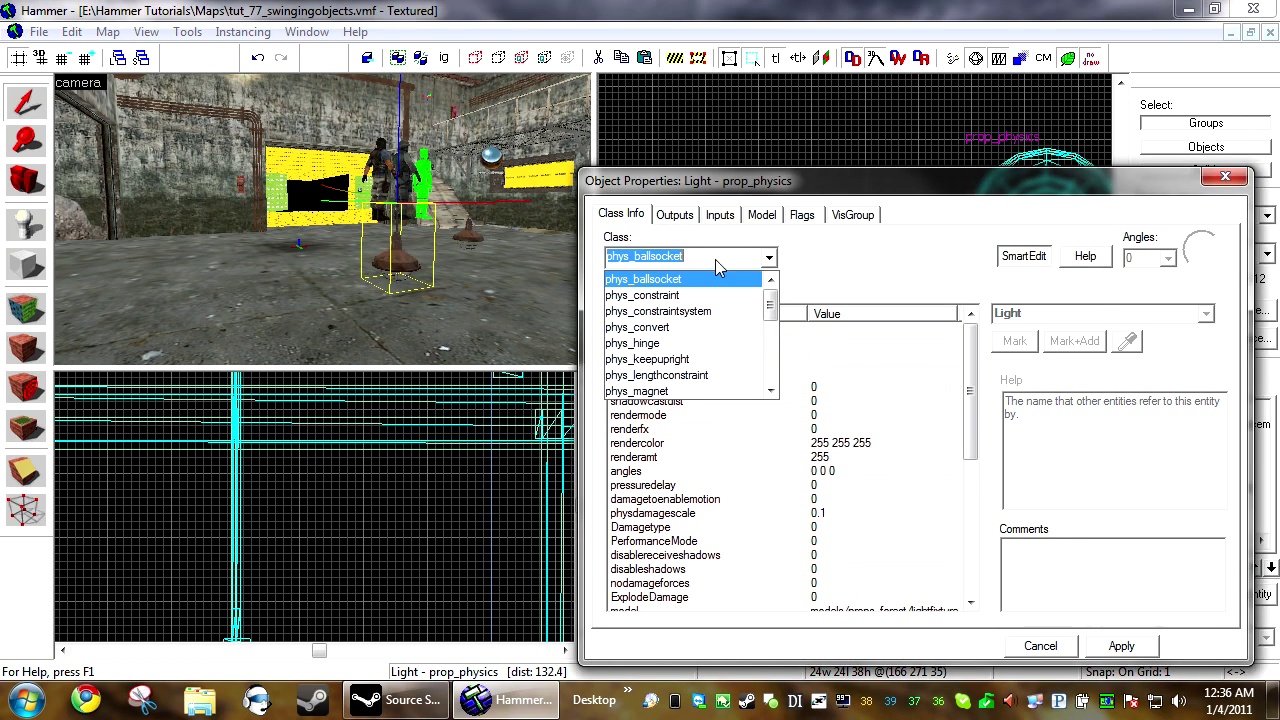
key(Return)
key(Return)
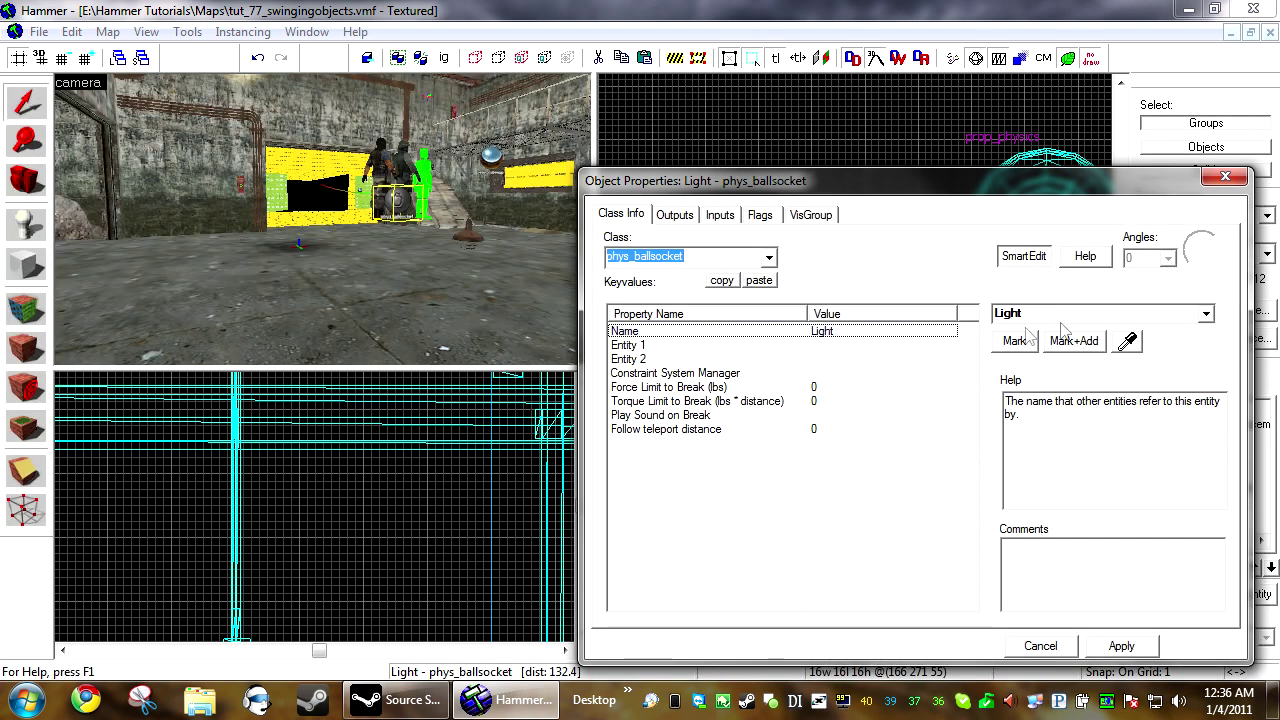
- Name the phys_ballsocket entity "ballsocket" and apply the change
click(1075, 316)
text(ballso)
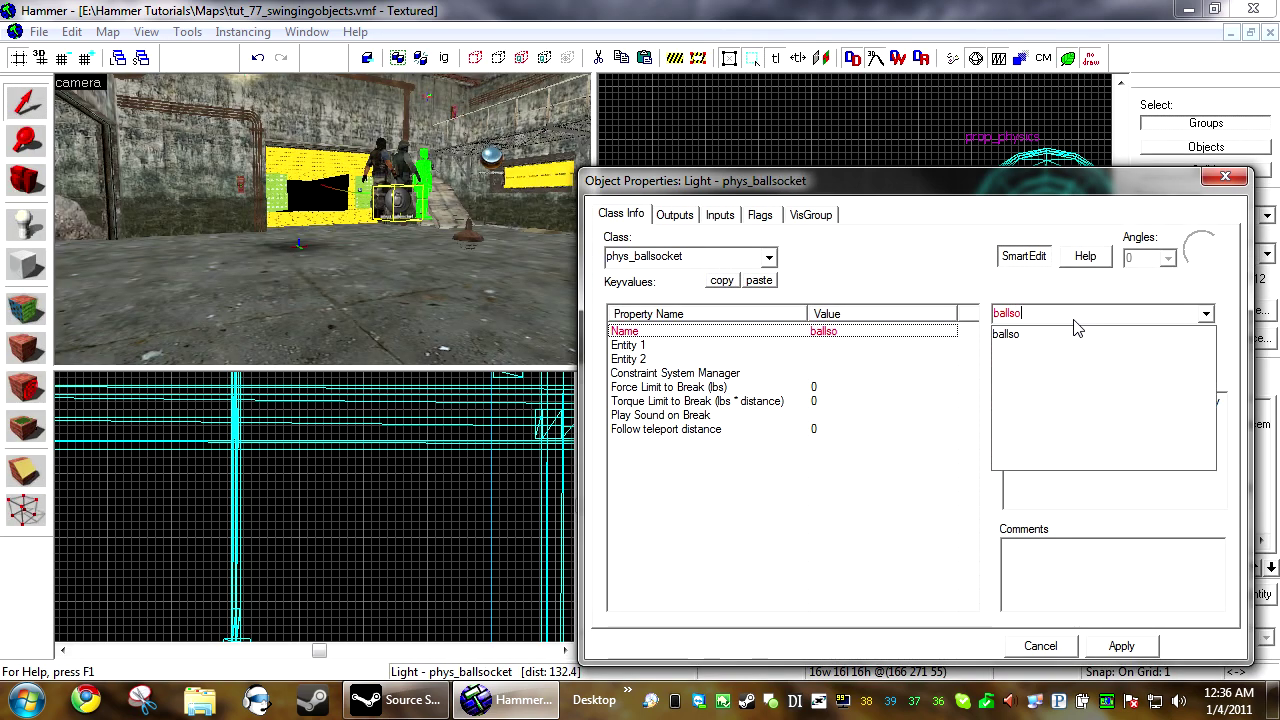
text(cket)
key(Return)
click(422, 251)
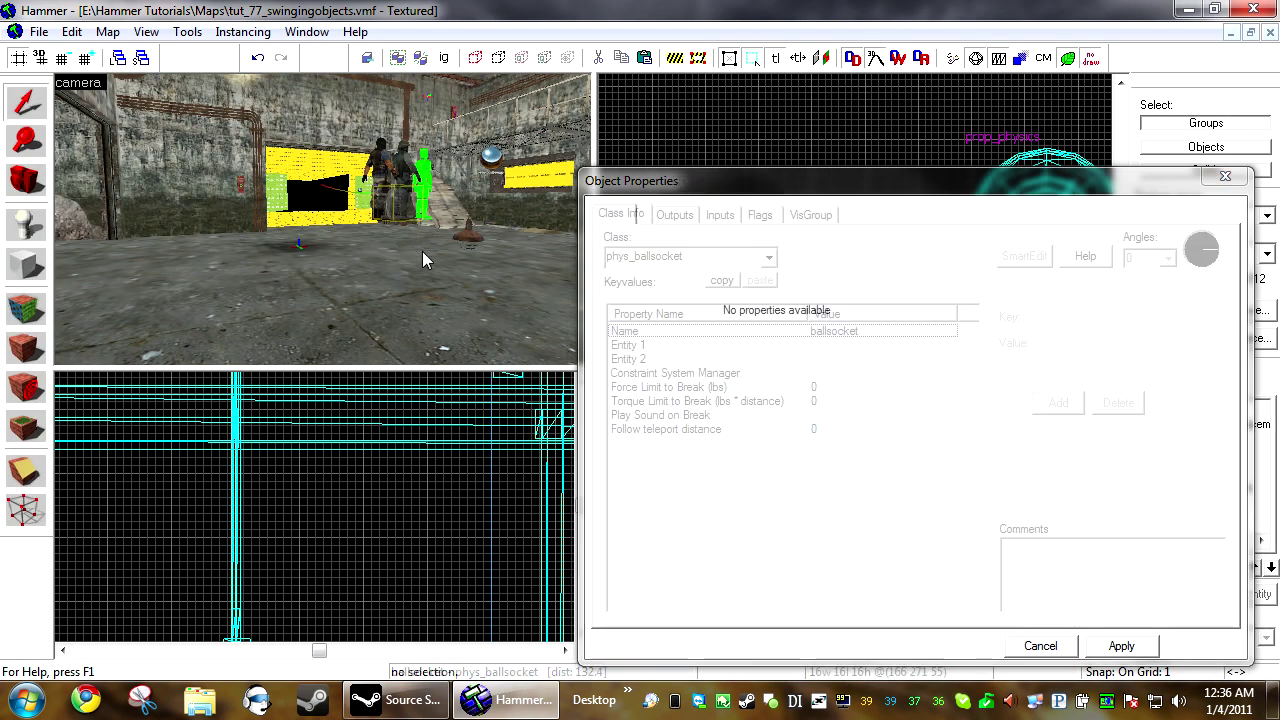
- Pick the lamp prop "Light" as Entity 1 of the ballsocket, apply it and close the properties
key(d)
key(w)
key(s)
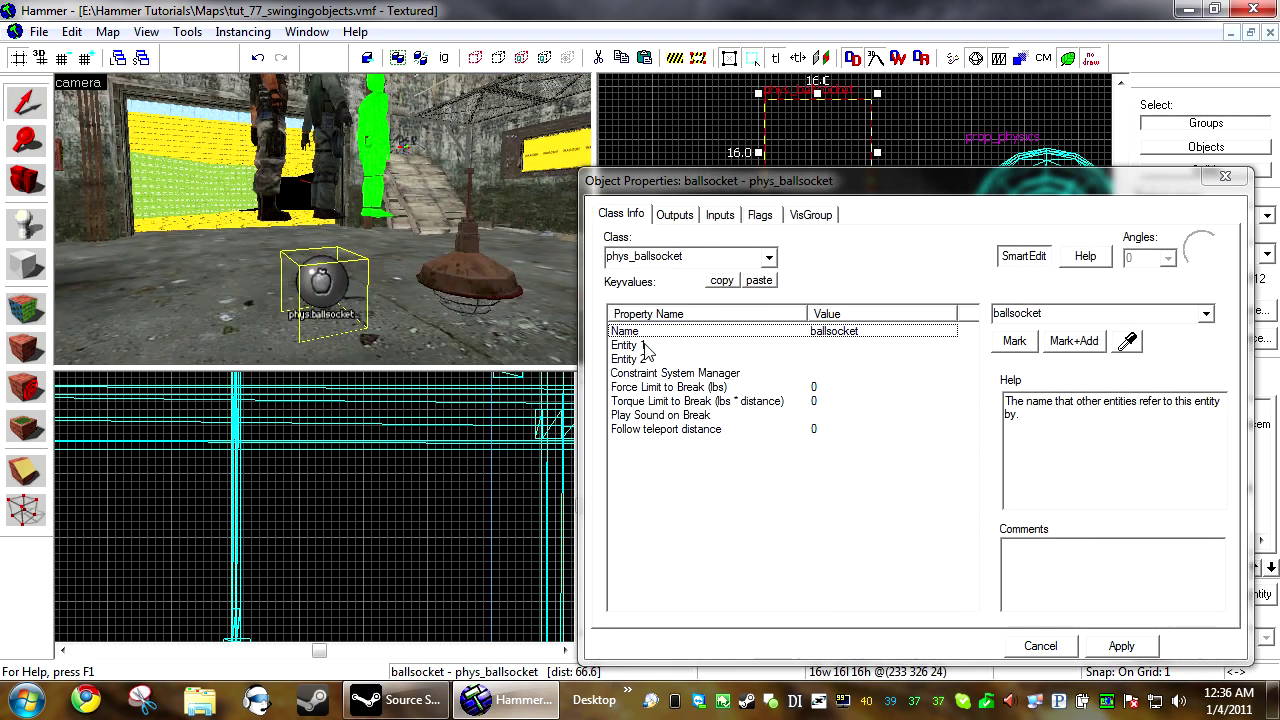
click(650, 348)
click(652, 359)
click(650, 348)
click(1124, 342)
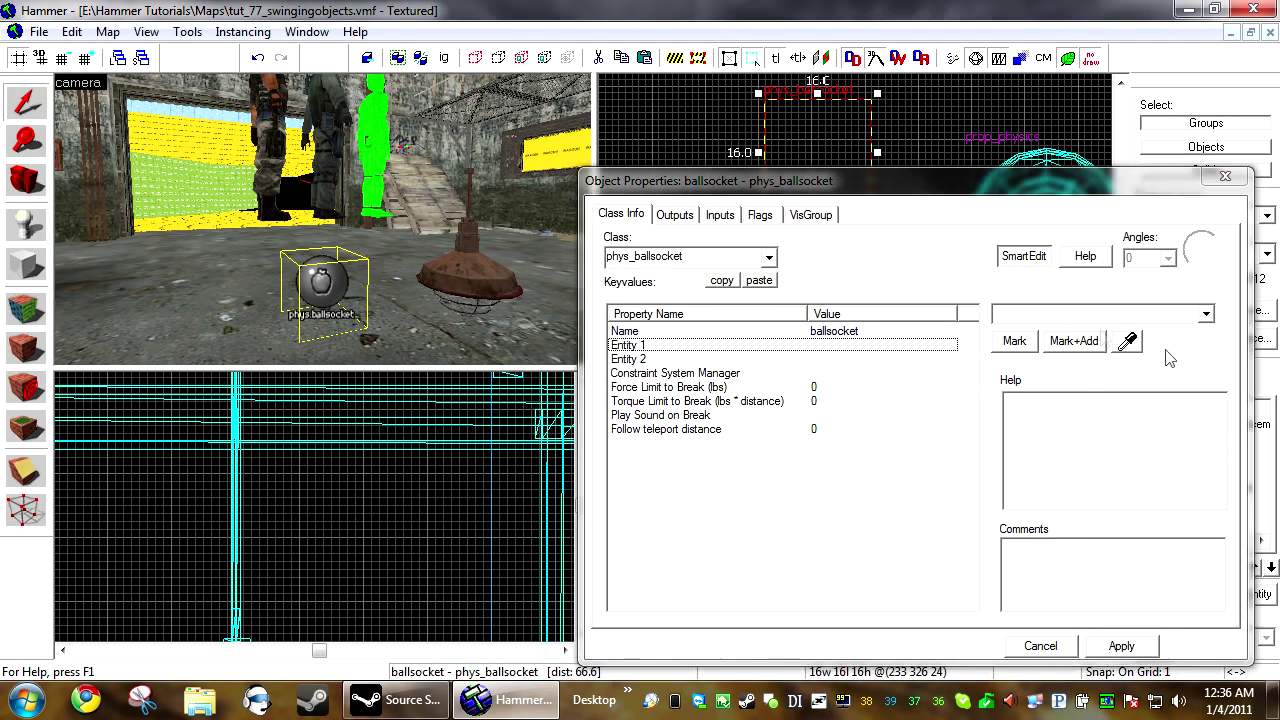
click(490, 262)
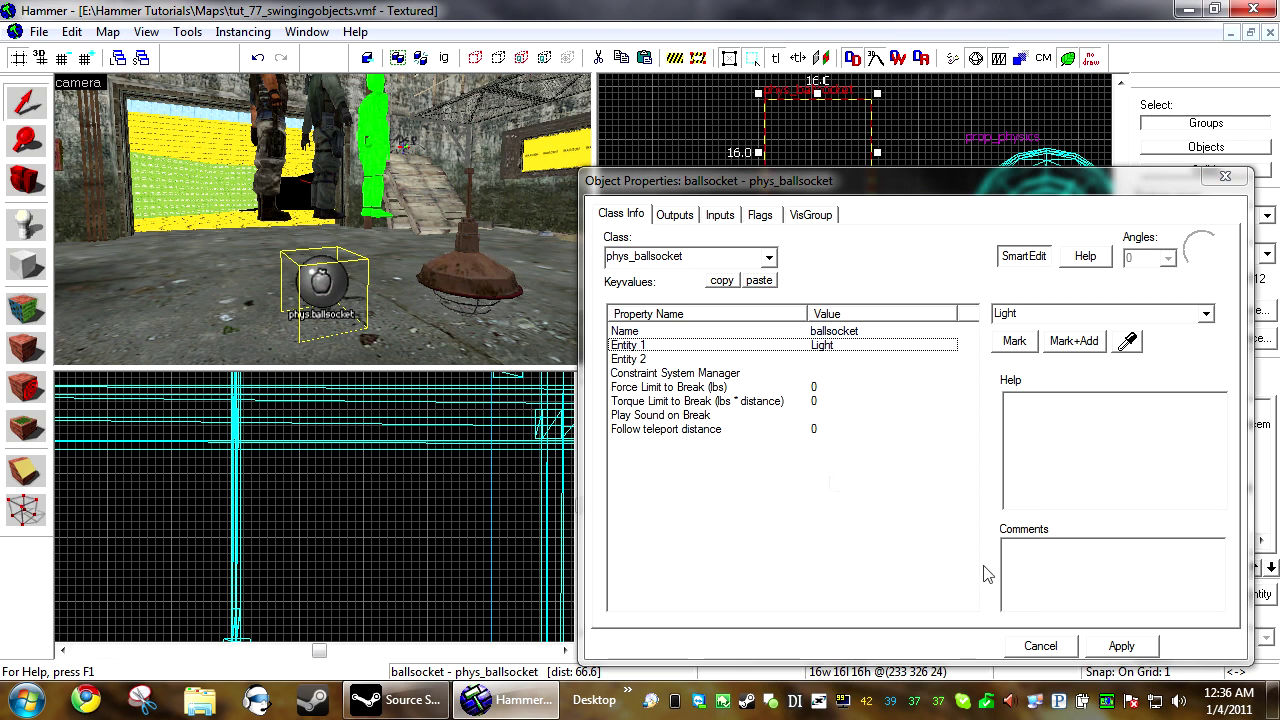
click(1120, 646)
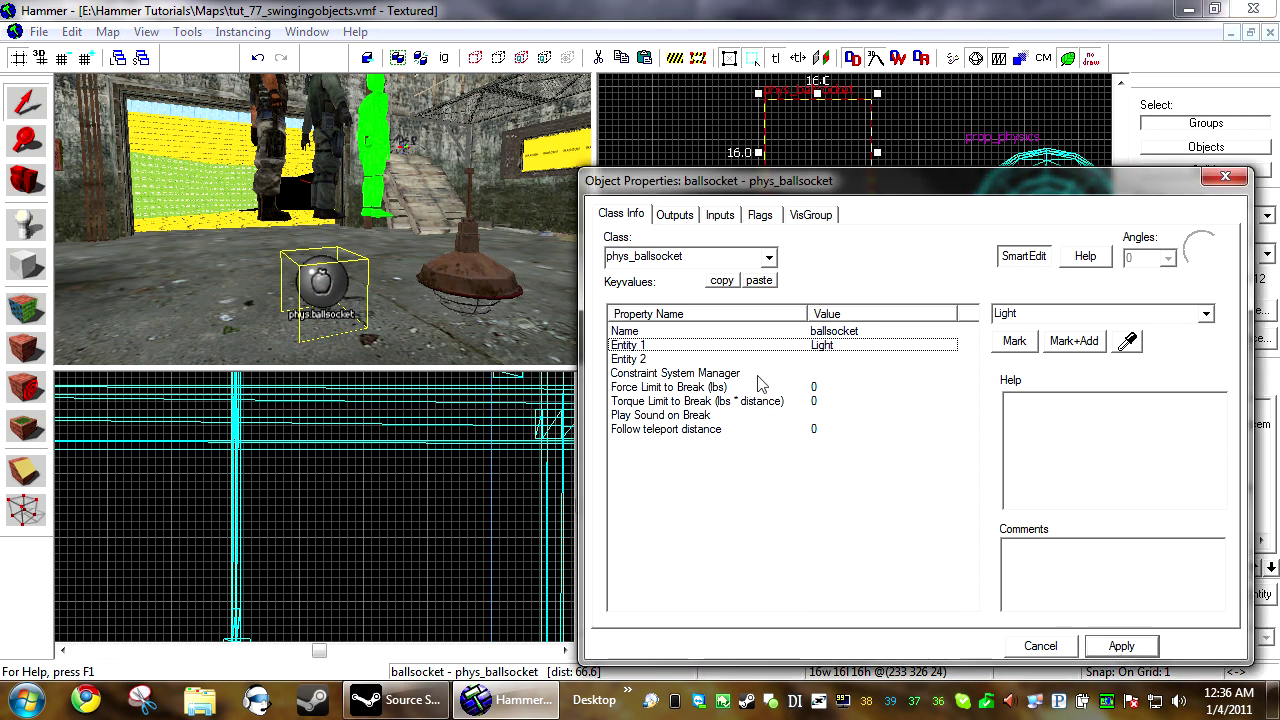
click(676, 360)
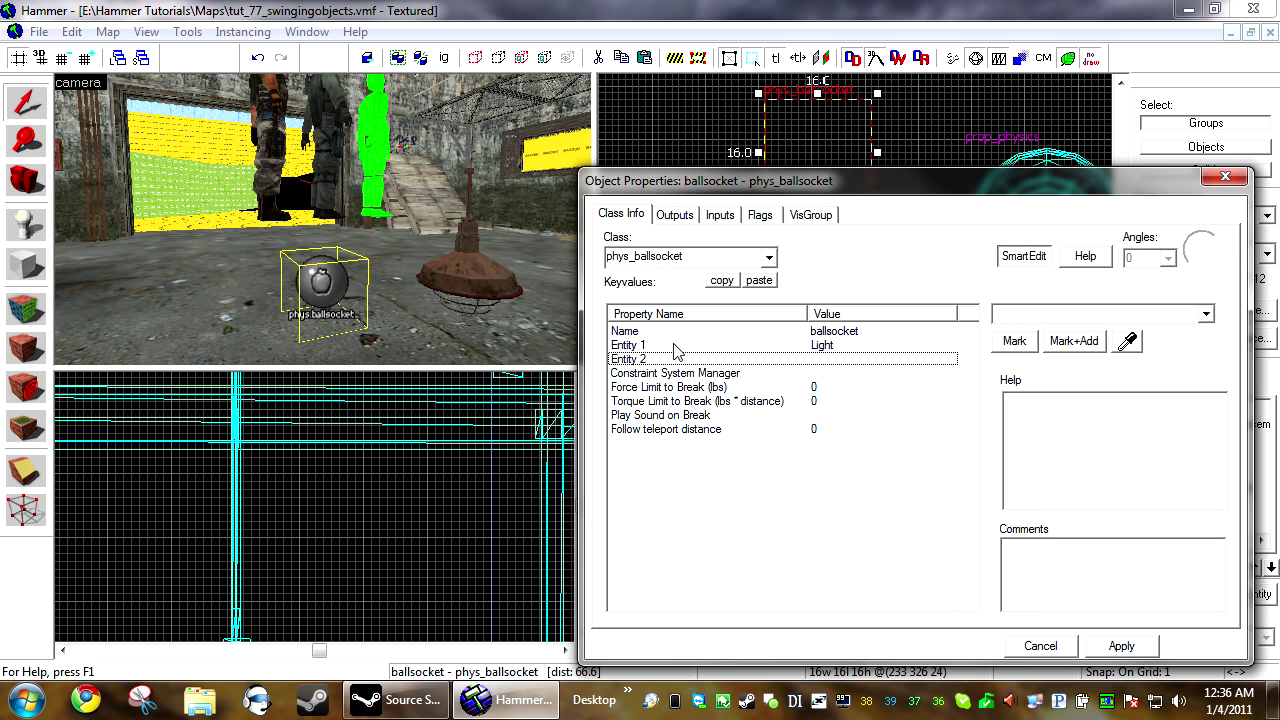
click(1040, 646)
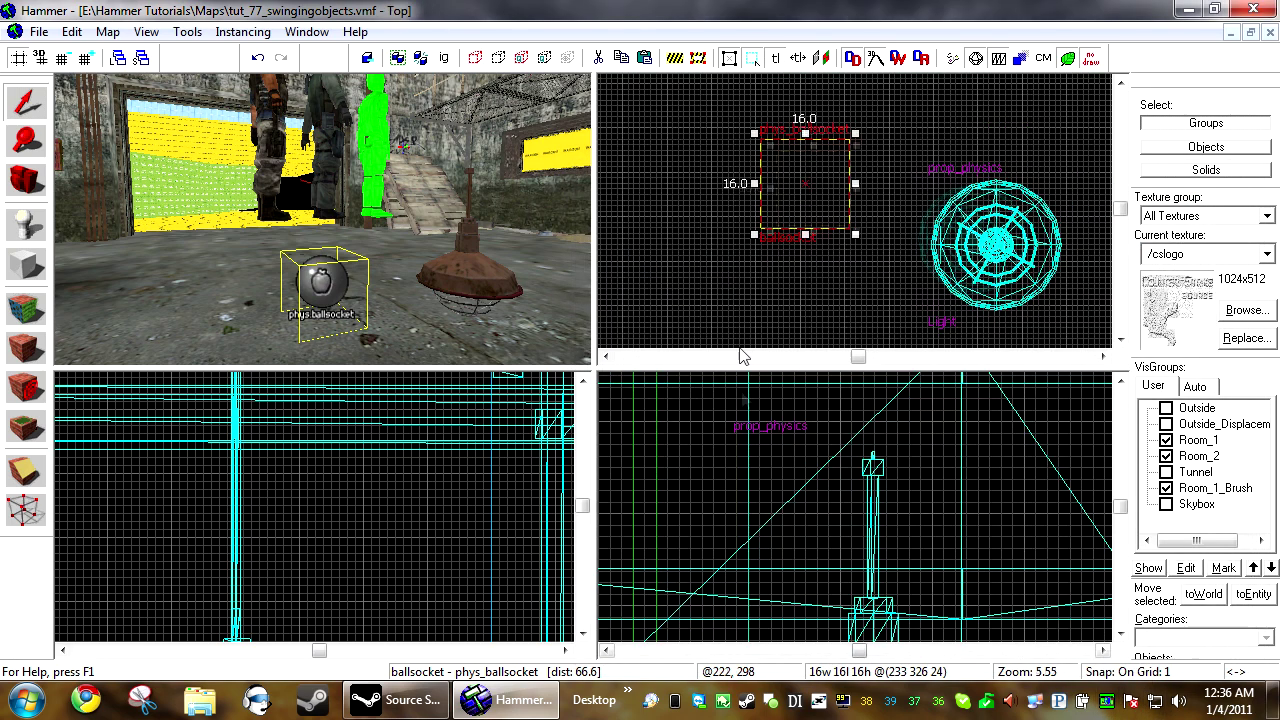
- Move the ballsocket so it is centred over the lamp prop and level with the upper end of its rod
scroll(850, 550, up, 3)
drag(845, 573, 701, 449)
scroll(780, 405, up, 5)
drag(813, 251, 946, 245)
scroll(1012, 256, up, 3)
key(z)
key(w)
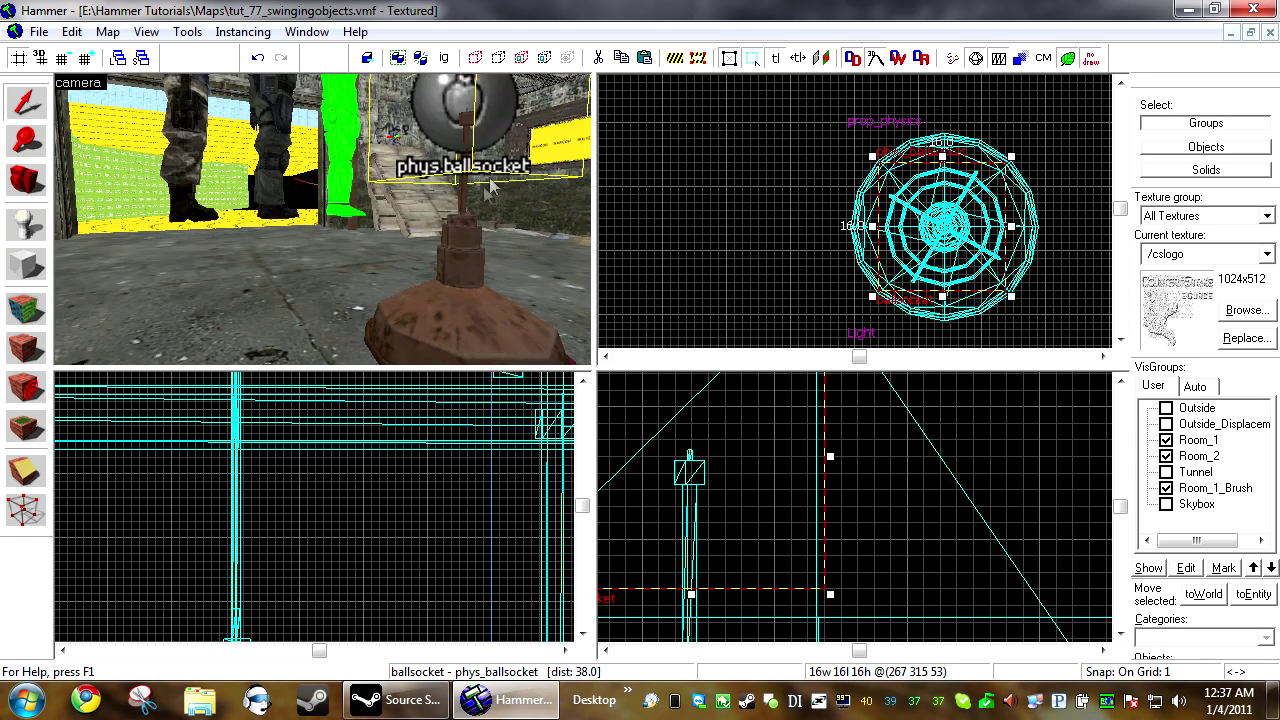
key(w)
key(s)
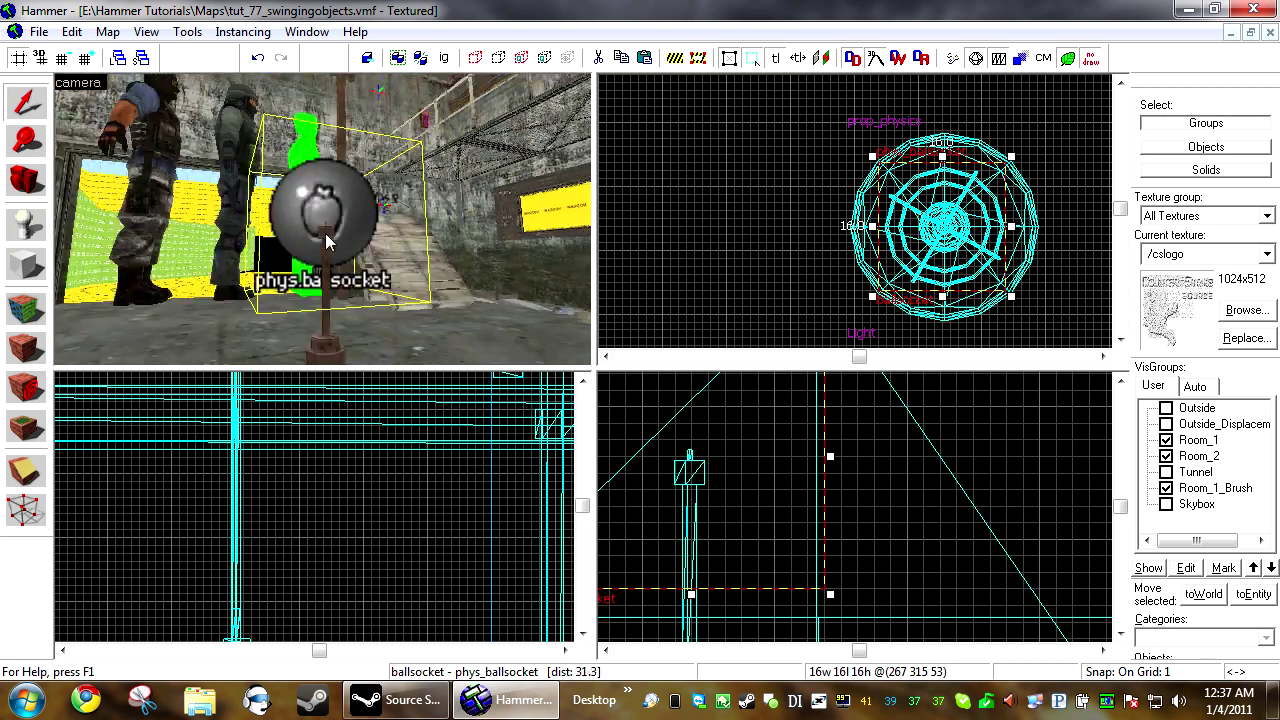
- Lower the lamp prop slightly so the tip of its rod meets the centre of the ballsocket
key(z)
click(668, 463)
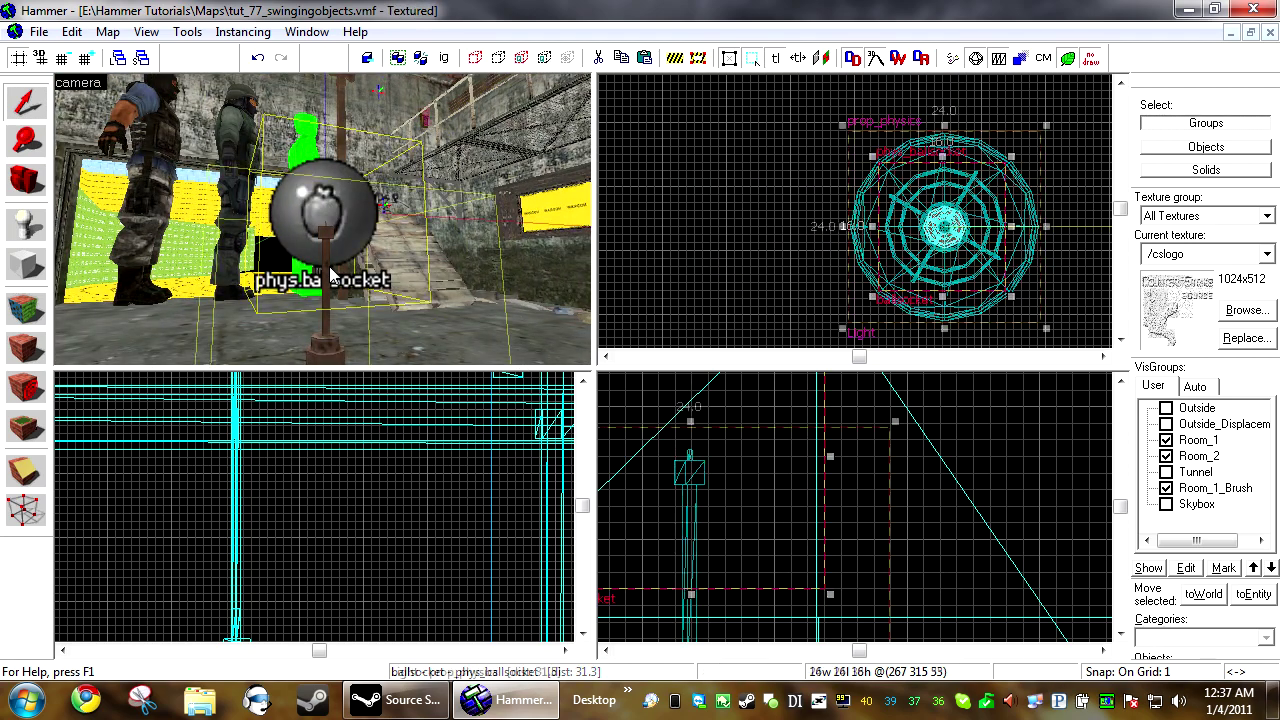
drag(699, 464, 700, 479)
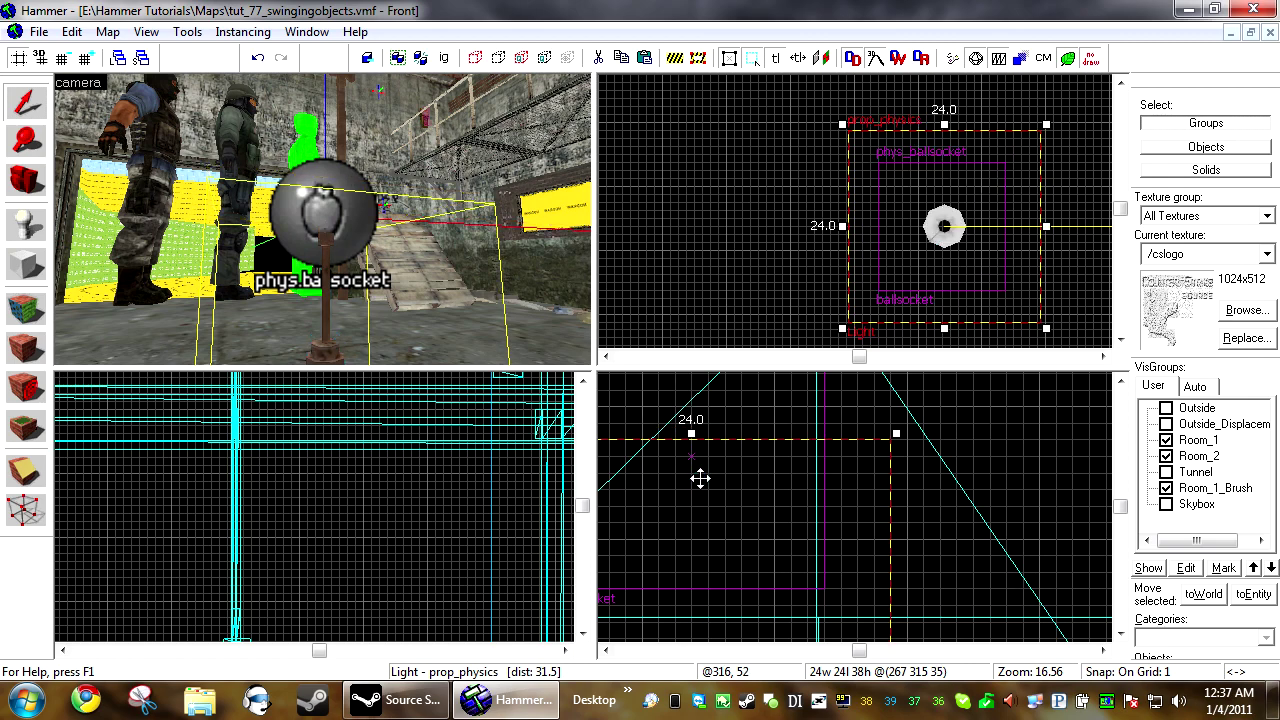
click(295, 187)
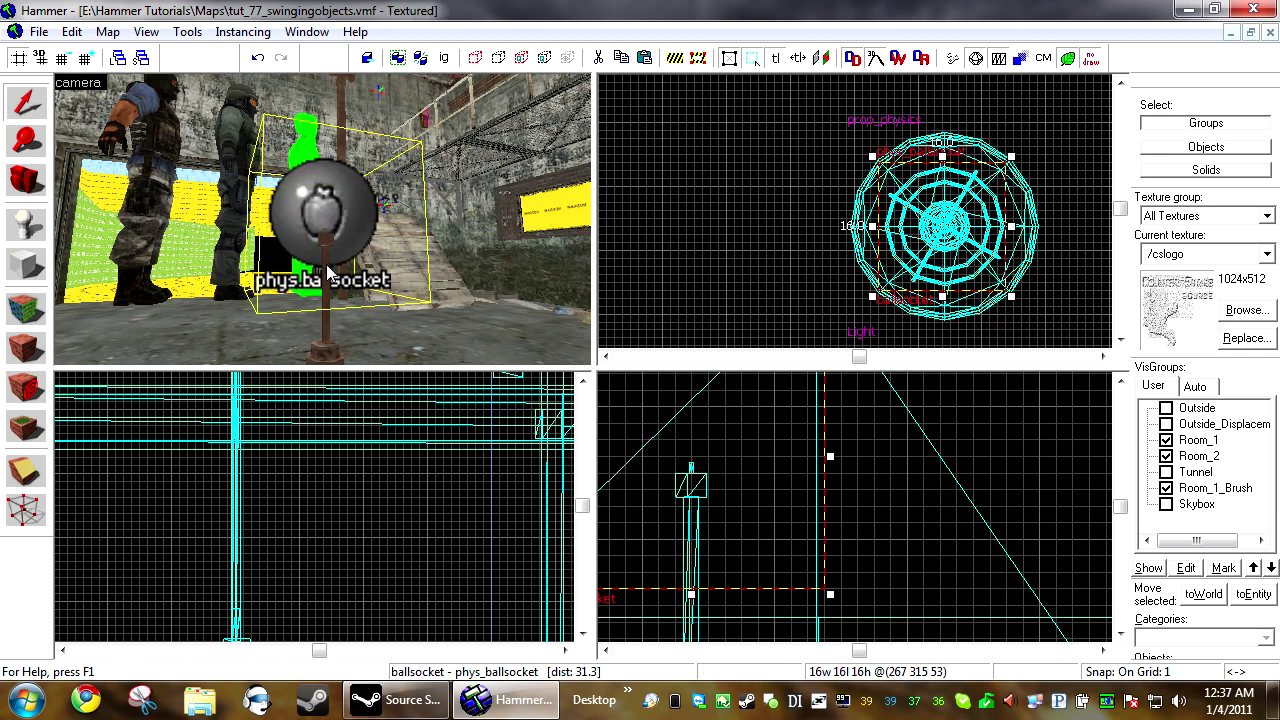
- Select the lamp prop together with the ballsocket and raise both until the lamp hangs from the room's ceiling
ctrl+click(328, 262)
scroll(872, 513, down, 13)
drag(867, 546, 898, 568)
scroll(898, 568, down, 6)
scroll(898, 568, up, 10)
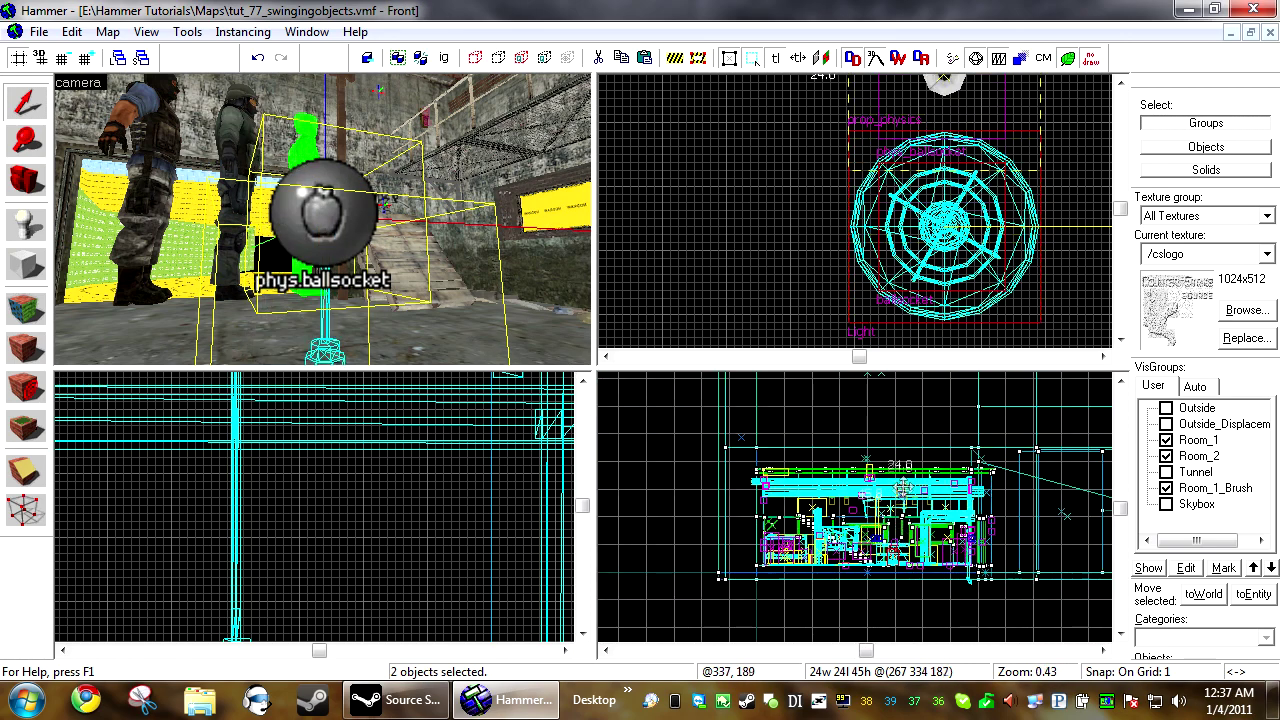
drag(856, 599, 863, 632)
key(z)
key(w)
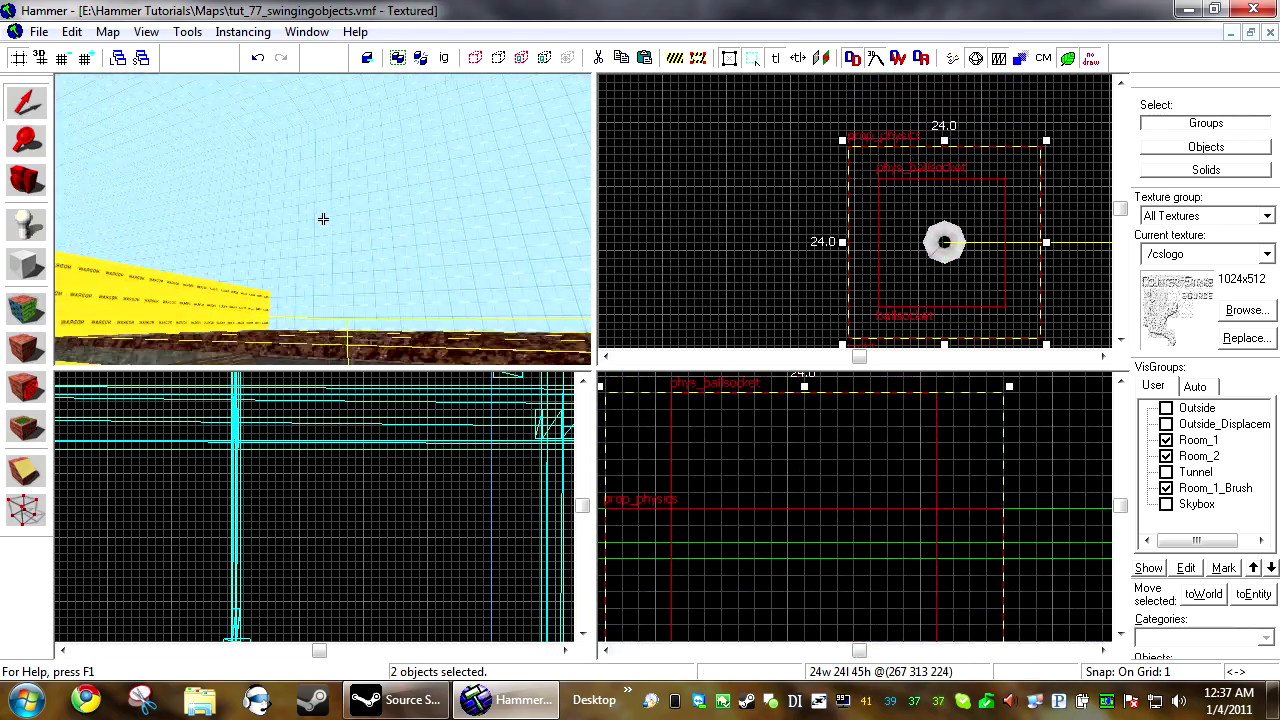
key(w)
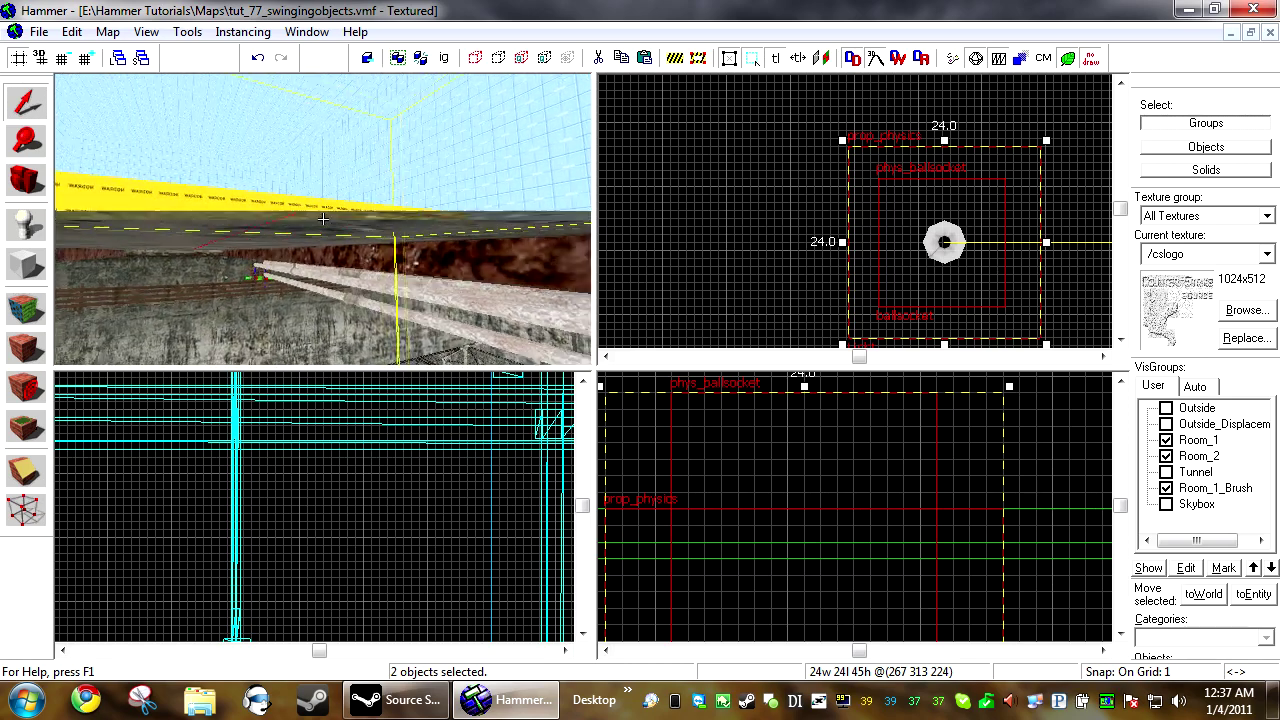
scroll(934, 508, up, 2)
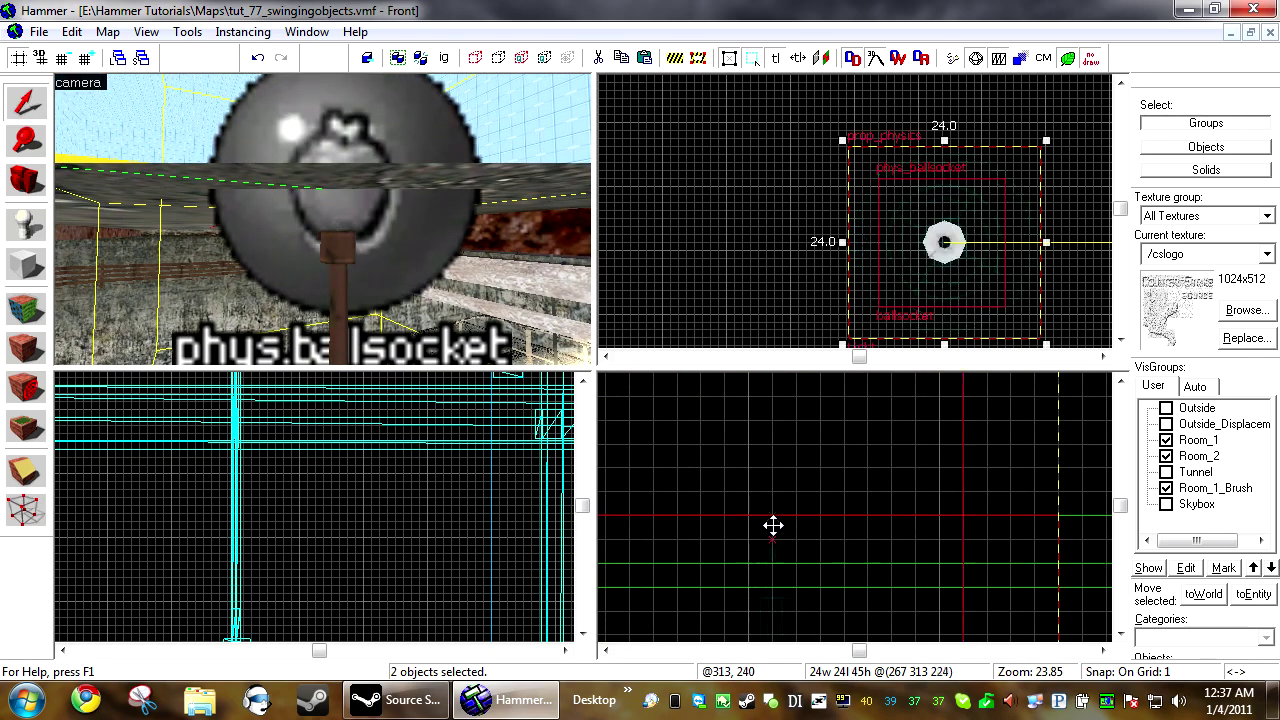
click(747, 271)
key(z)
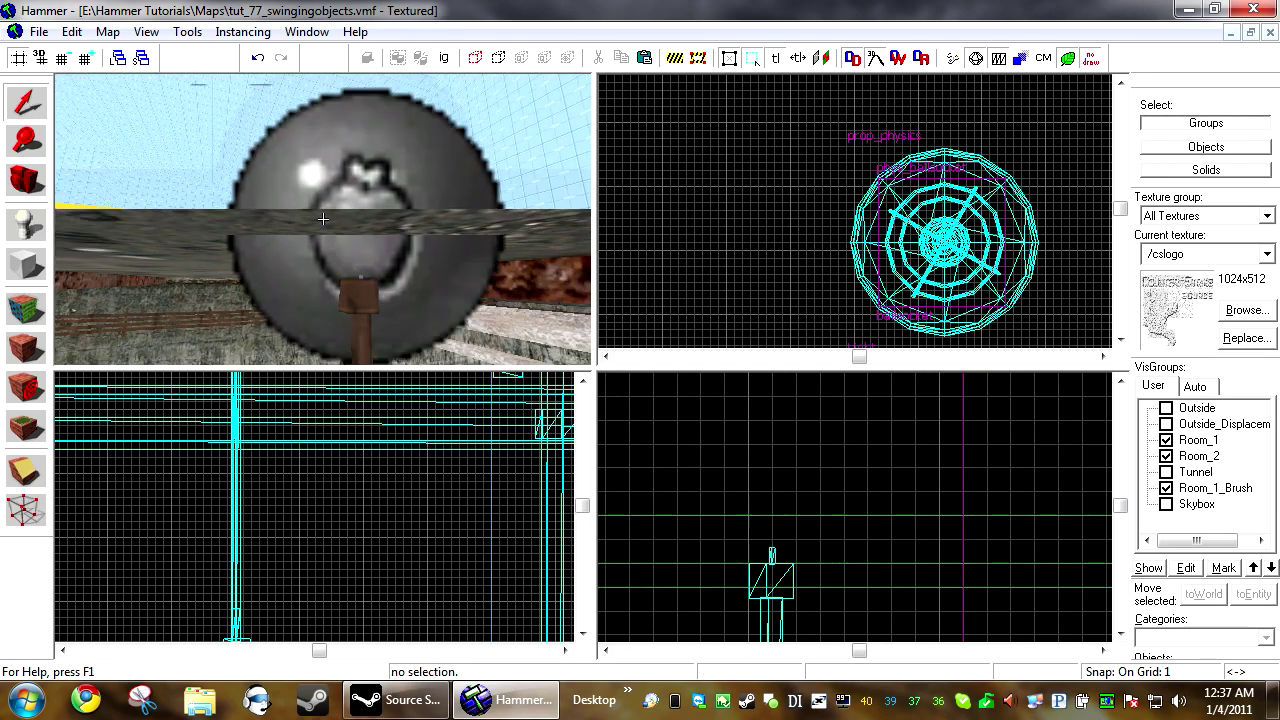
key(s)
key(s)
key(z)
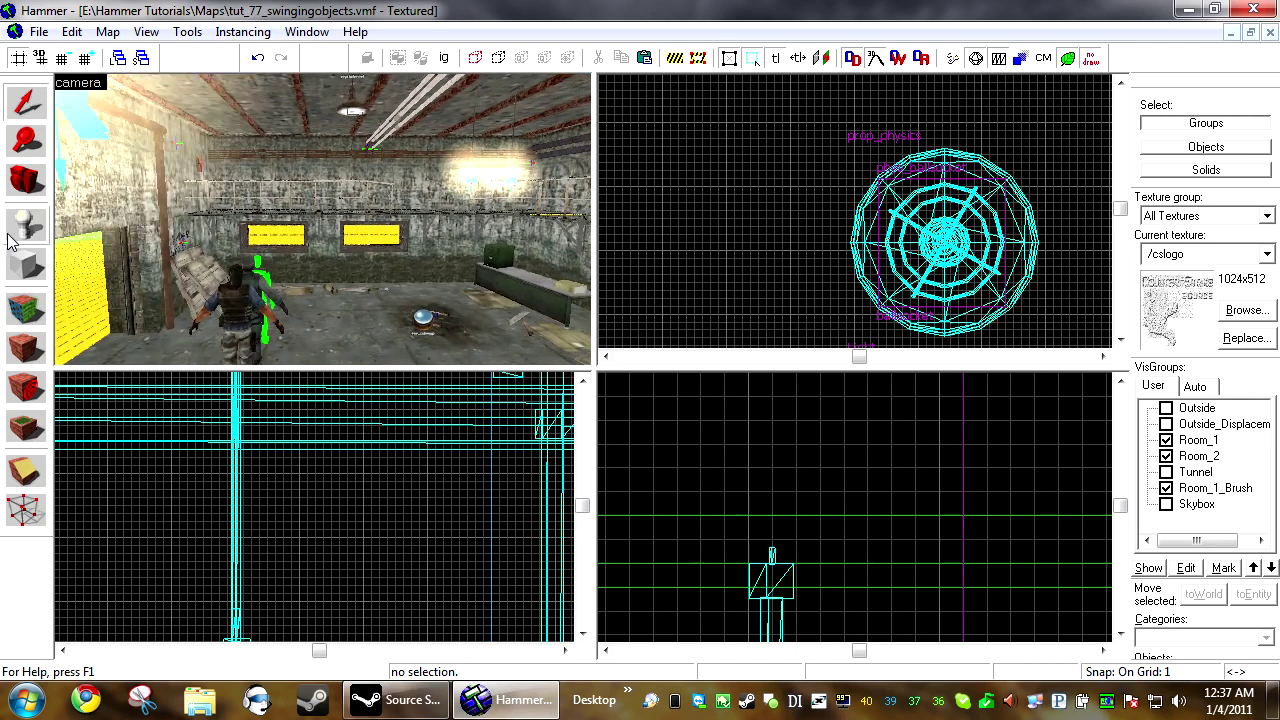
- Place a new entity on the room floor and change its class to point_spotlight
click(10, 238)
click(23, 104)
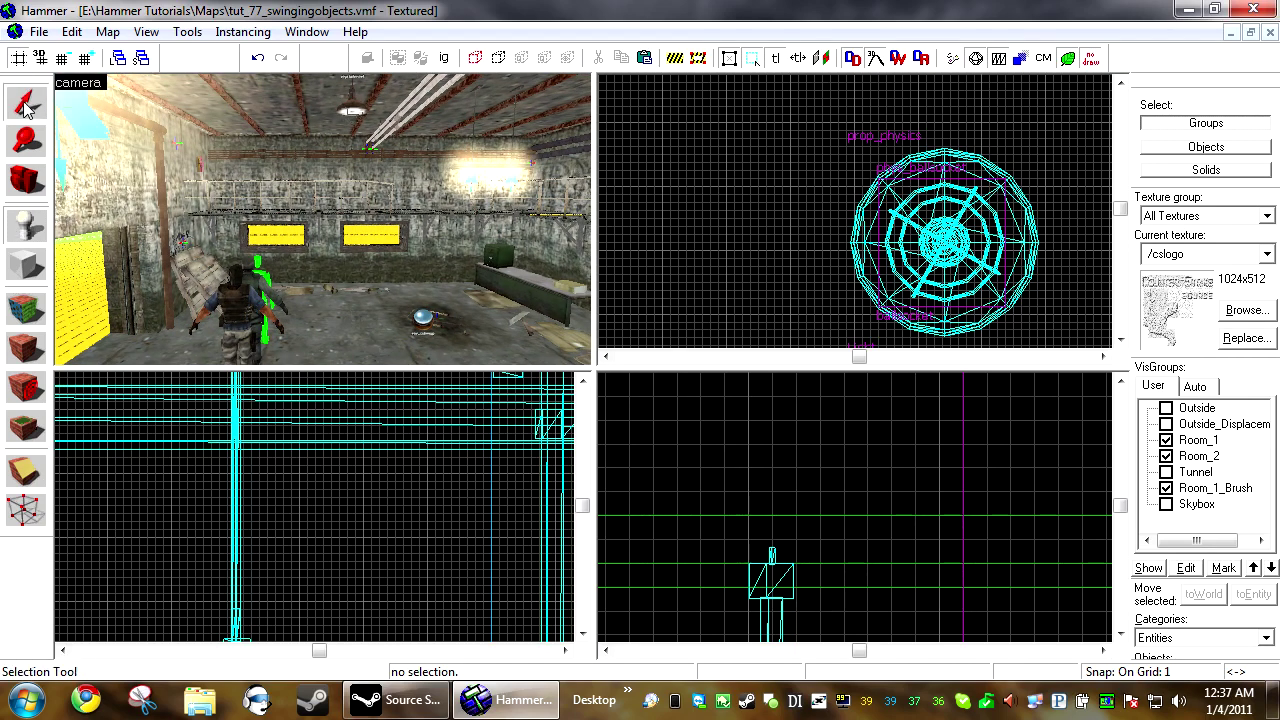
key(s)
key(w)
click(36, 220)
click(406, 358)
key(alt+Return)
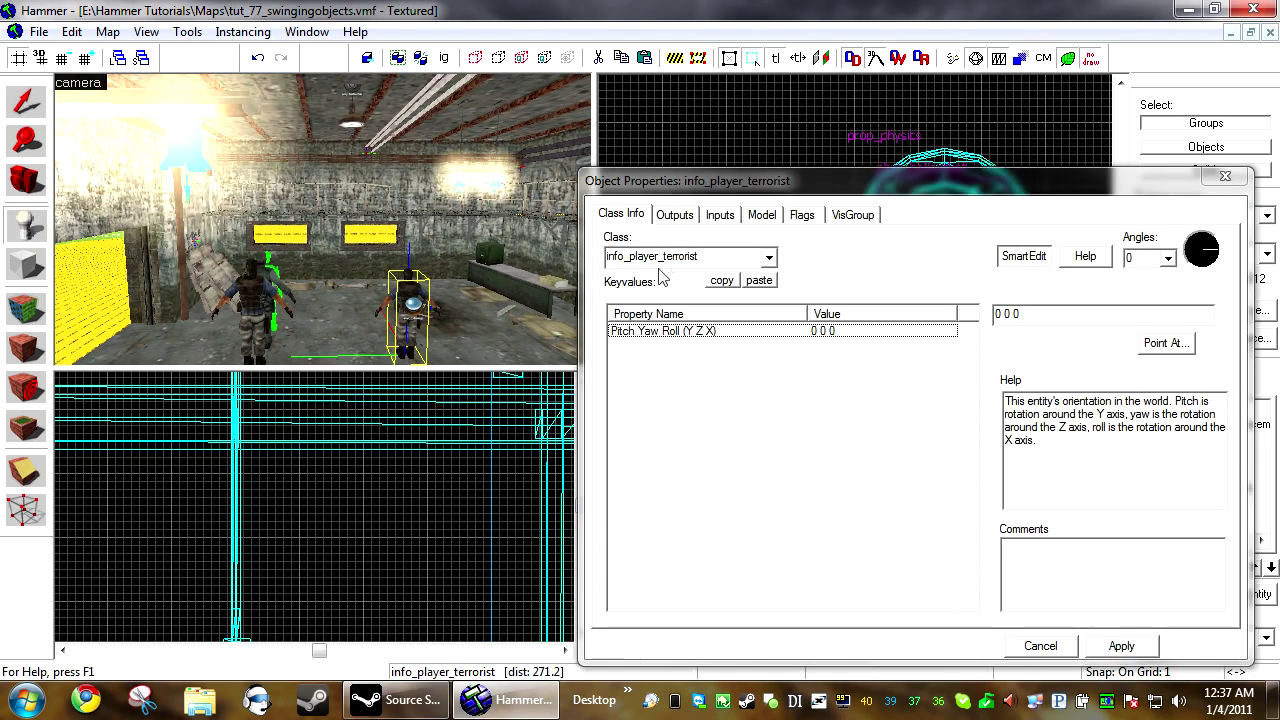
double_click(663, 258)
text(poin)
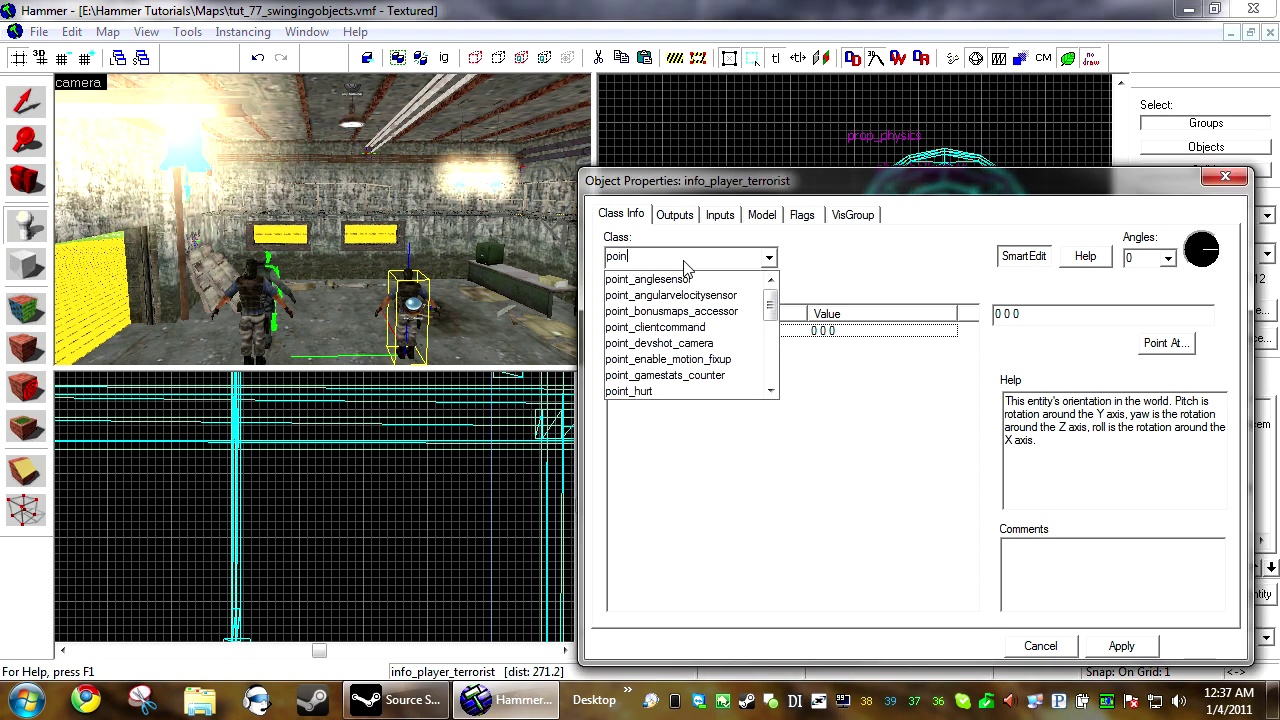
text(t_sp)
key(Return)
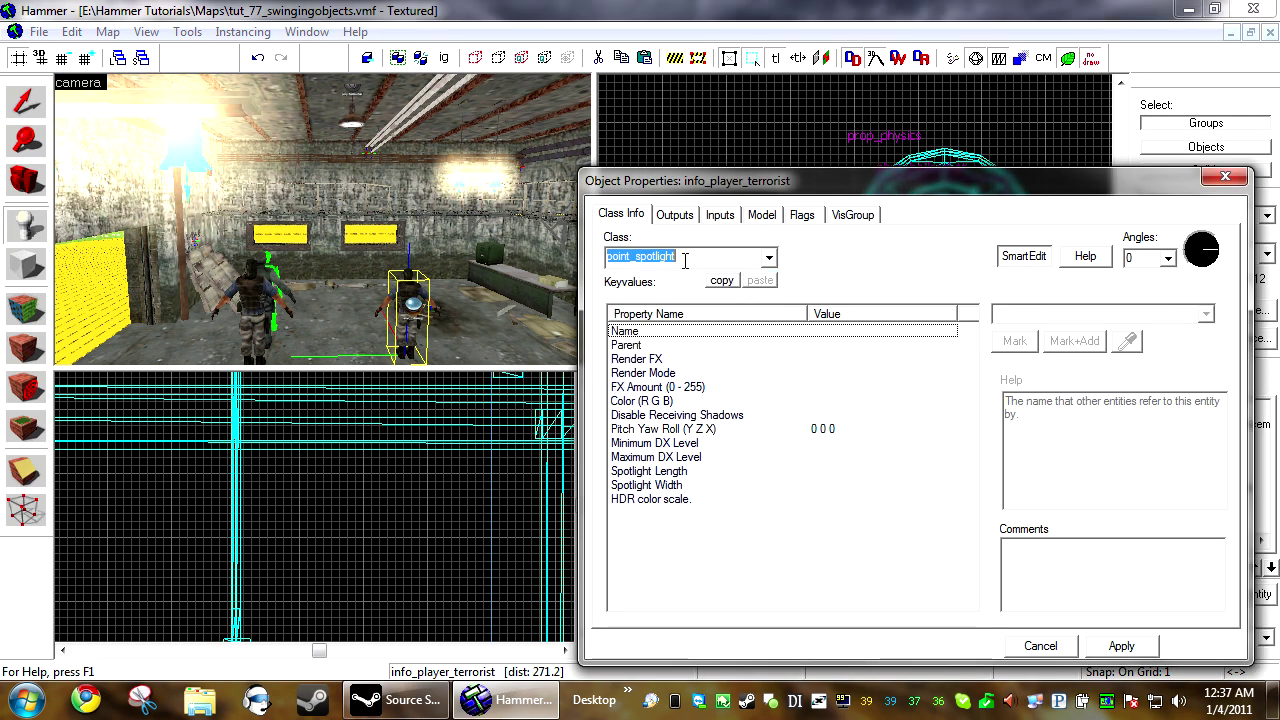
- Parent the point_spotlight to the hanging Light prop, set its angle to Down and apply the properties
click(724, 346)
click(1125, 346)
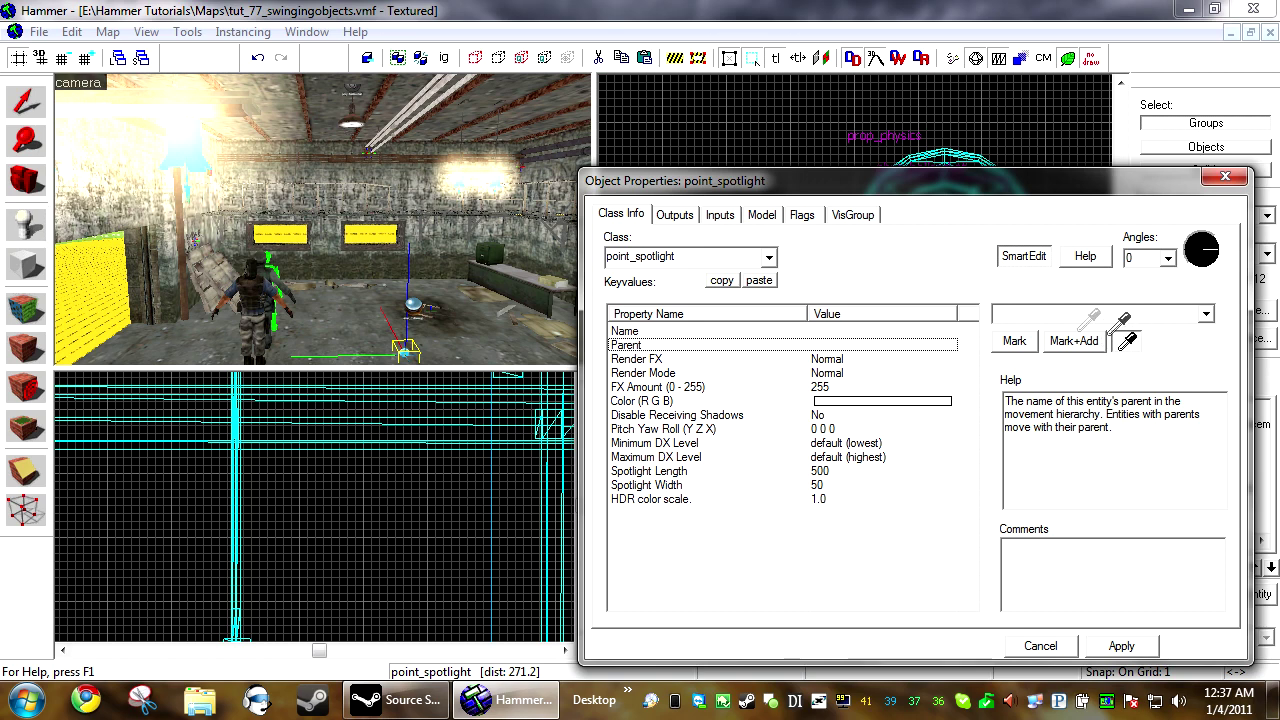
click(352, 124)
click(1110, 648)
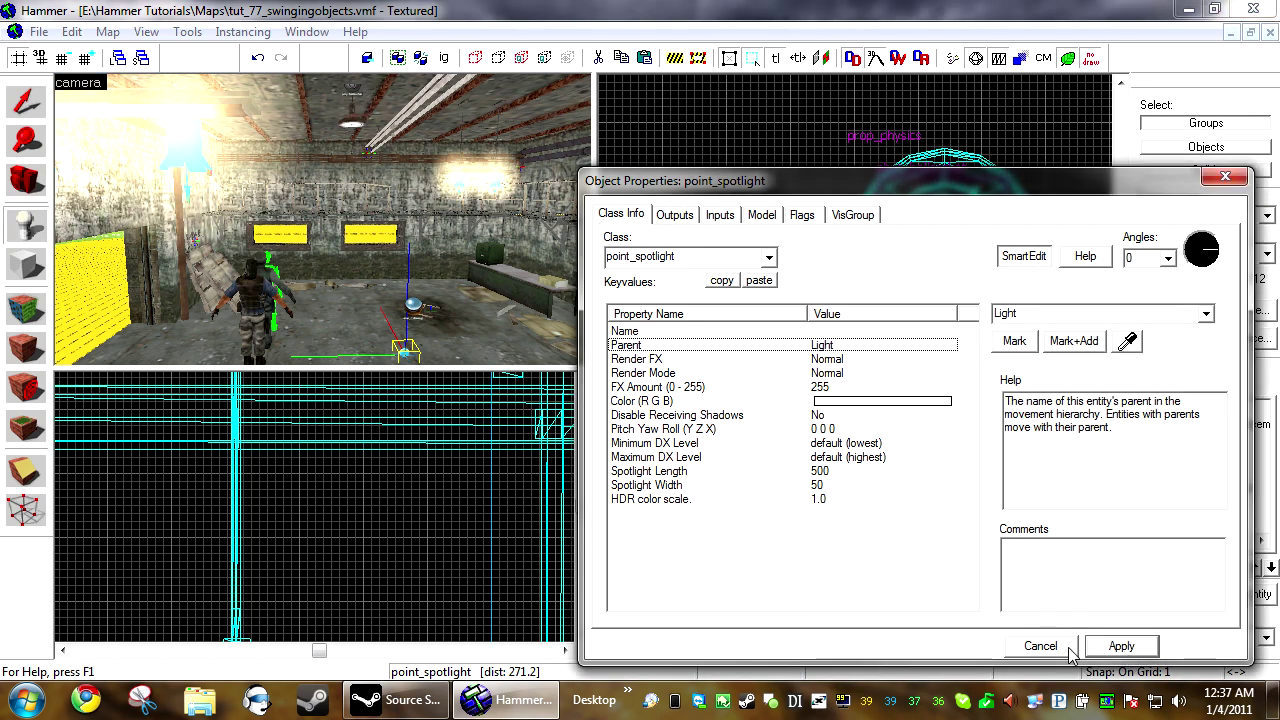
click(1170, 258)
click(1140, 276)
click(1126, 648)
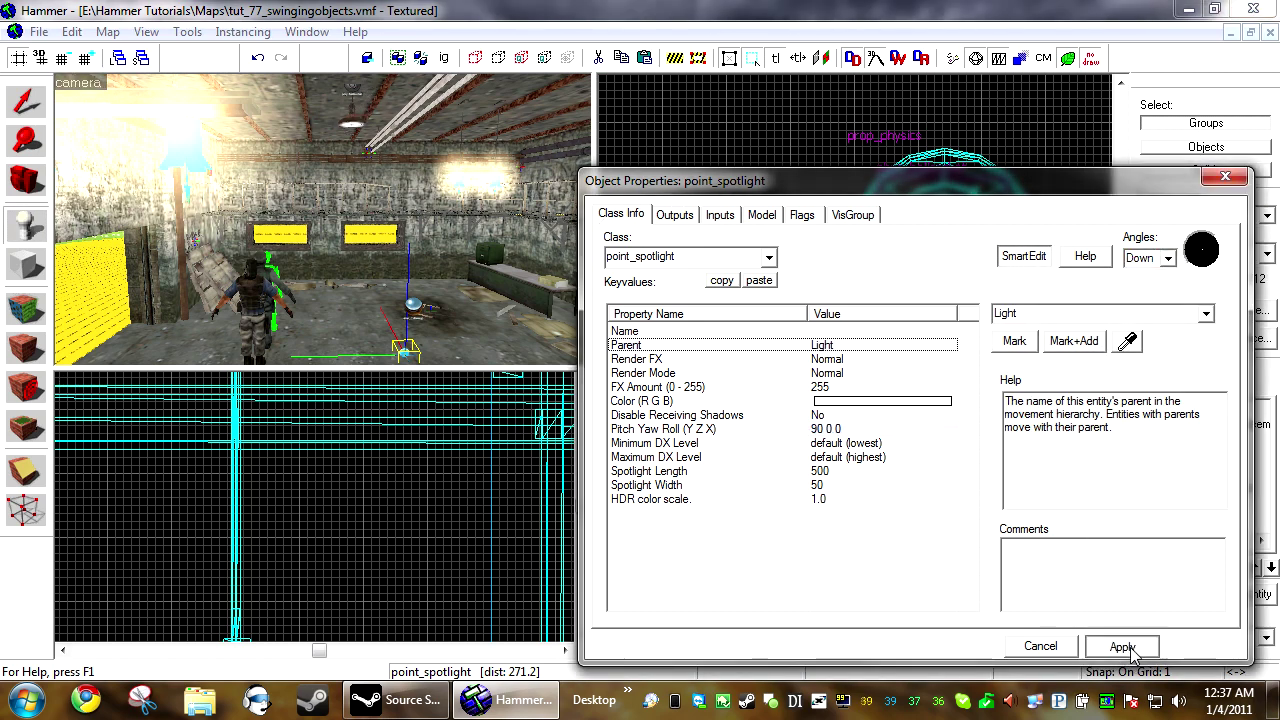
click(1042, 649)
- Move the point_spotlight from the floor up to the hanging lamp and centre it directly beneath the fixture
key(Delete)
click(352, 130)
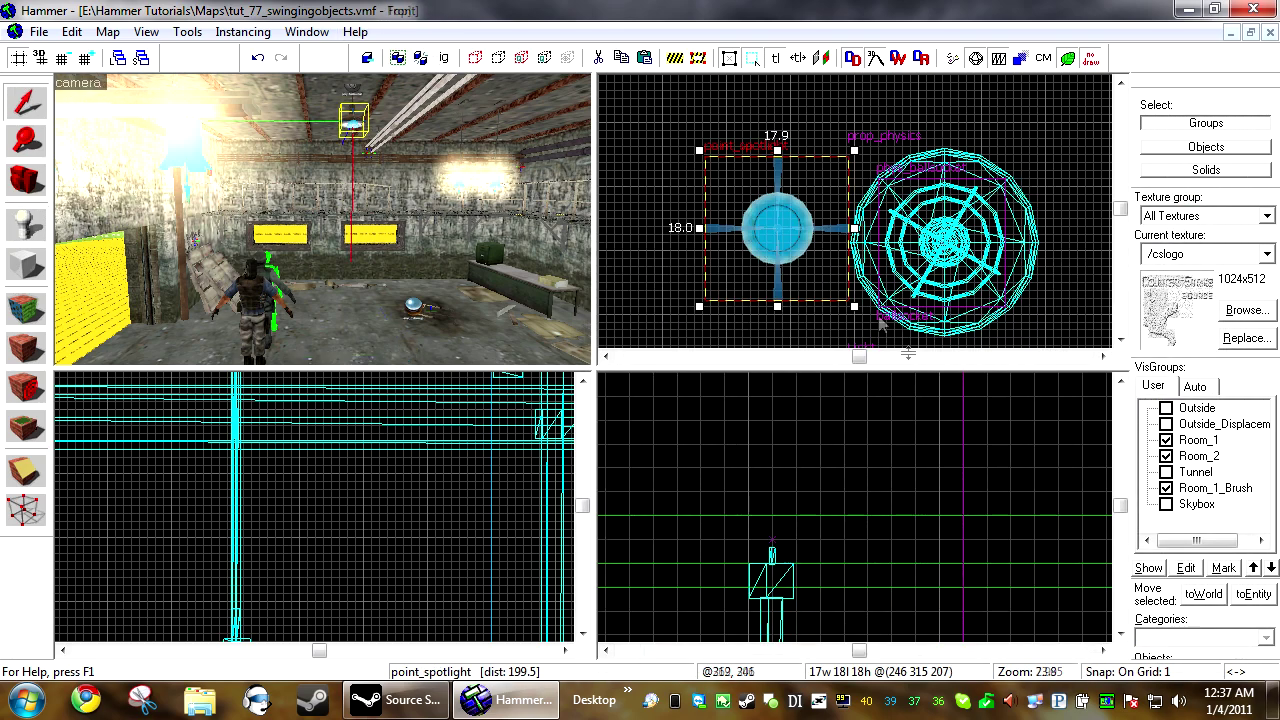
drag(803, 255, 968, 270)
scroll(842, 527, down, 6)
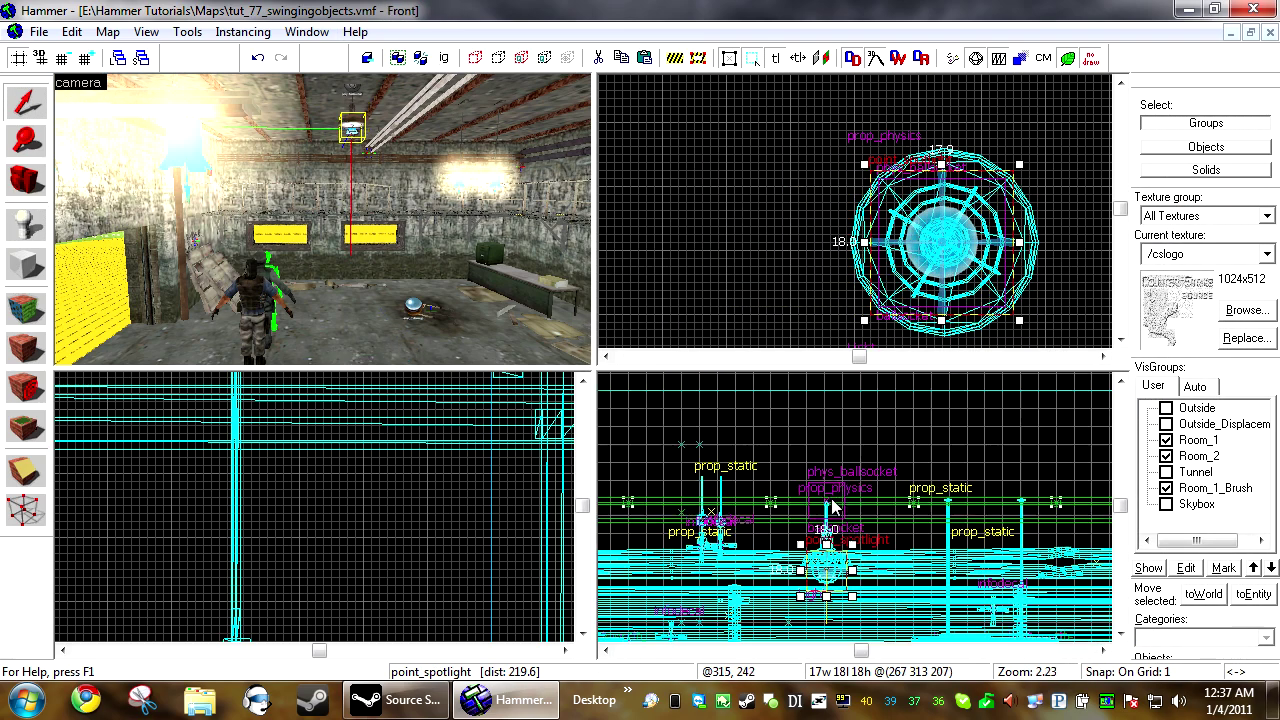
key(Escape)
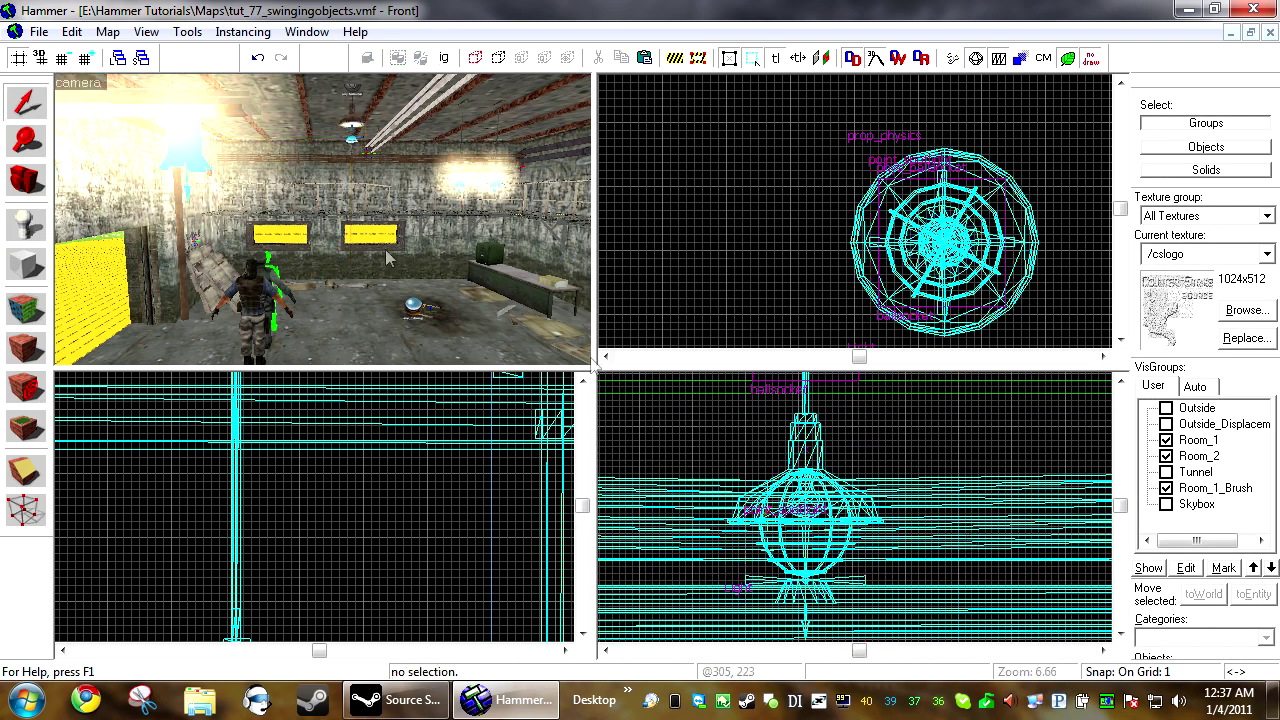
key(z)
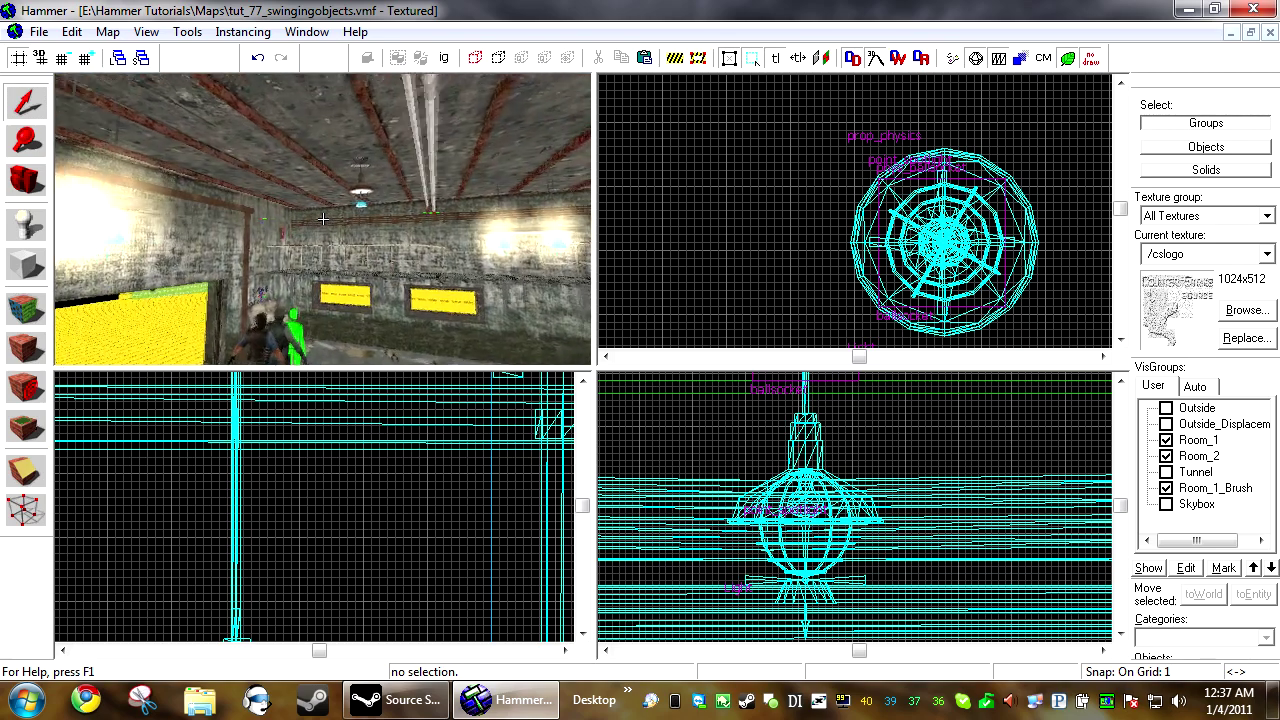
key(z)
key(z)
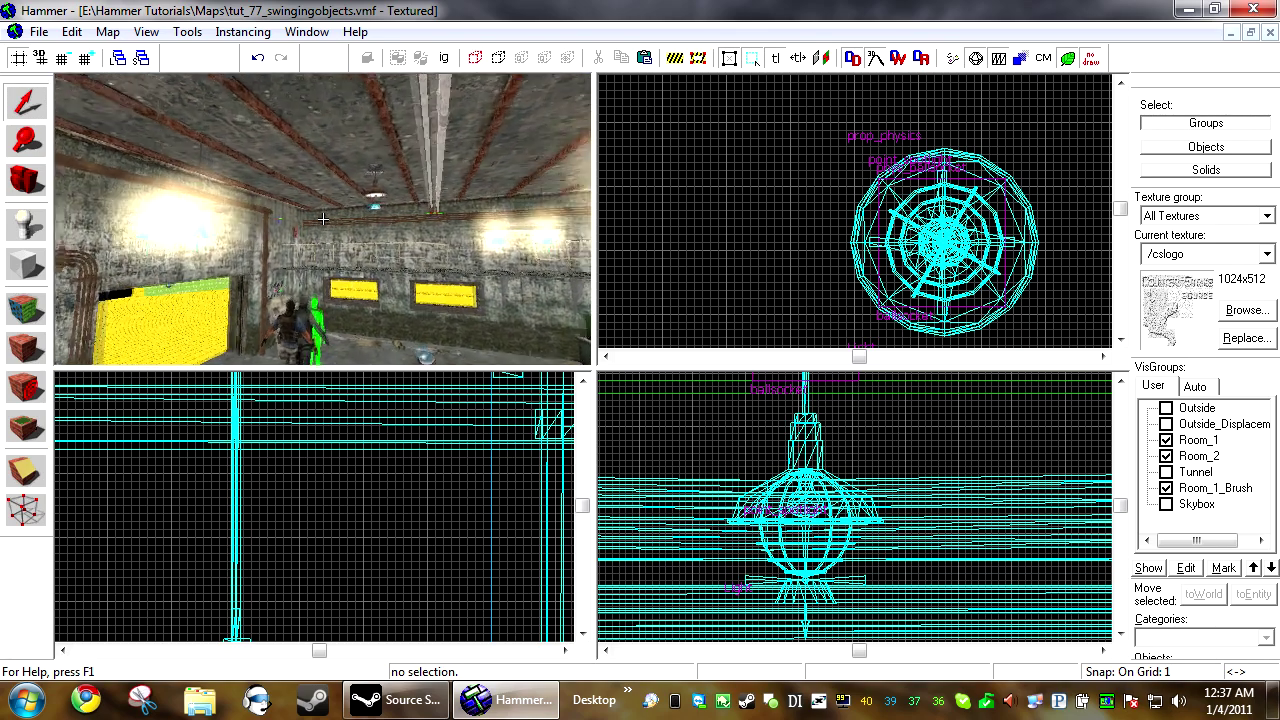
- Open the ceiling ballsocket's properties and review its constraint system, force limit and follow teleport distance settings
key(z)
double_click(322, 213)
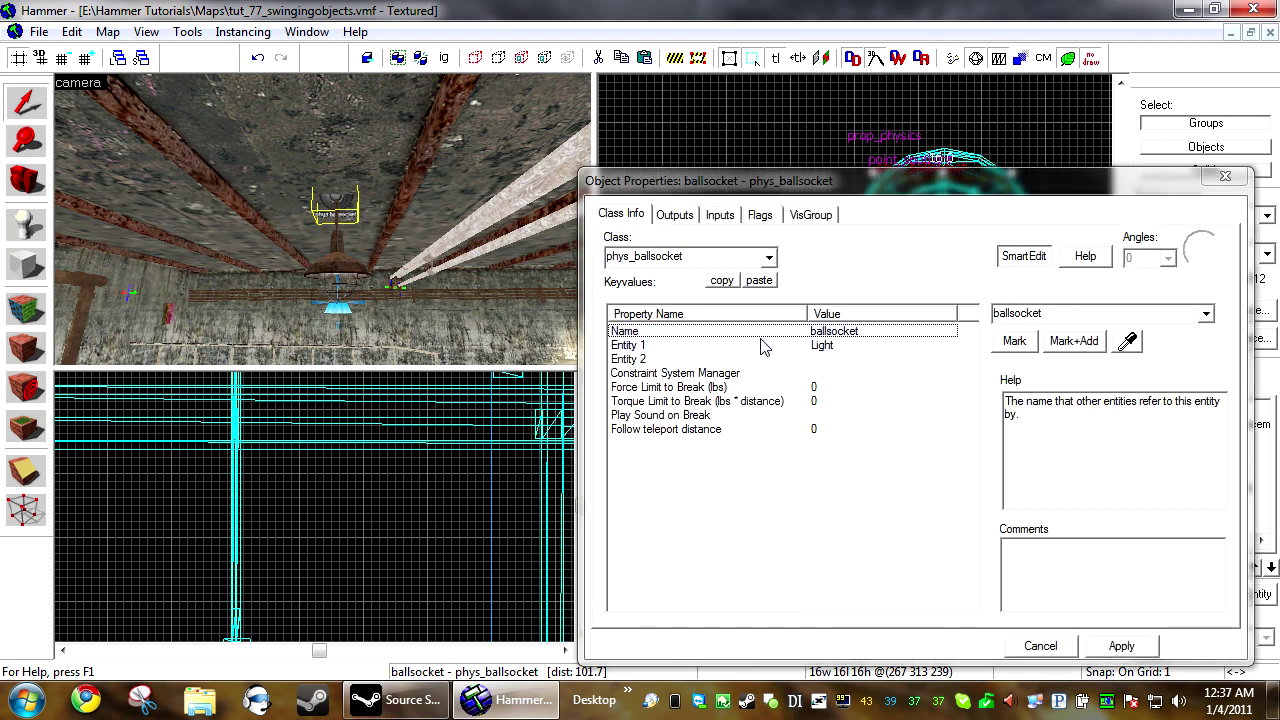
click(679, 374)
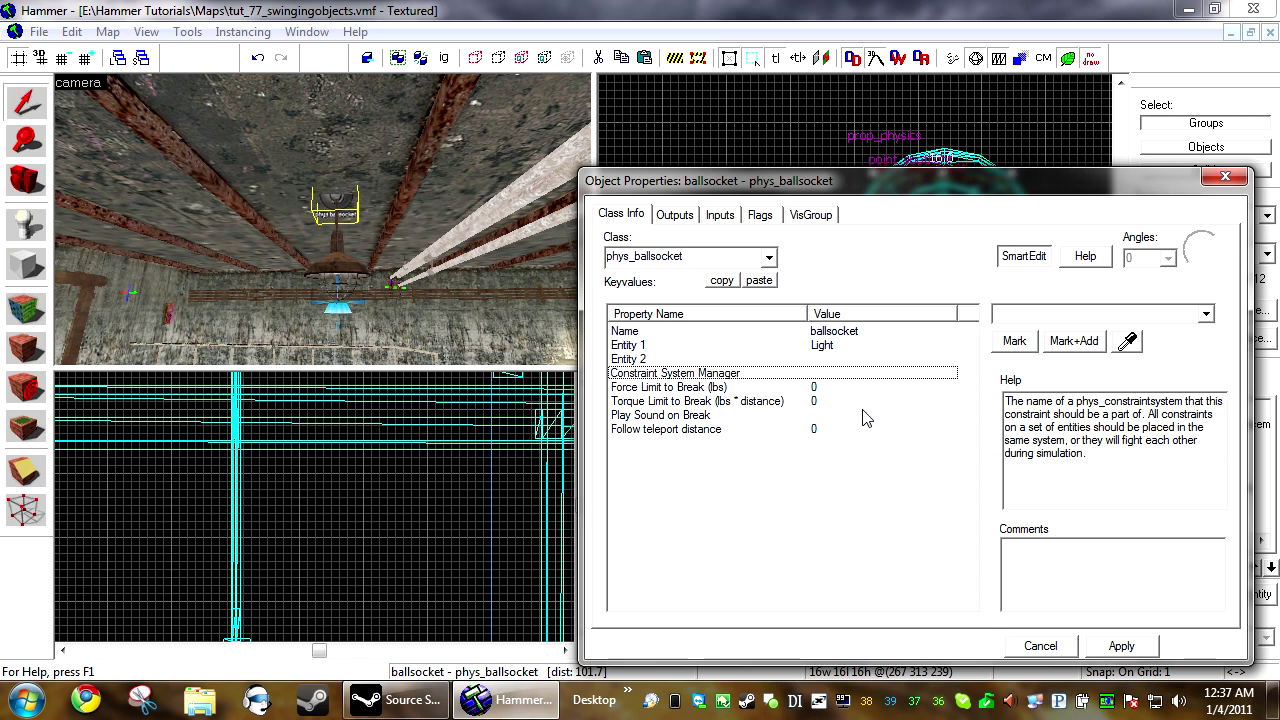
click(740, 388)
click(906, 579)
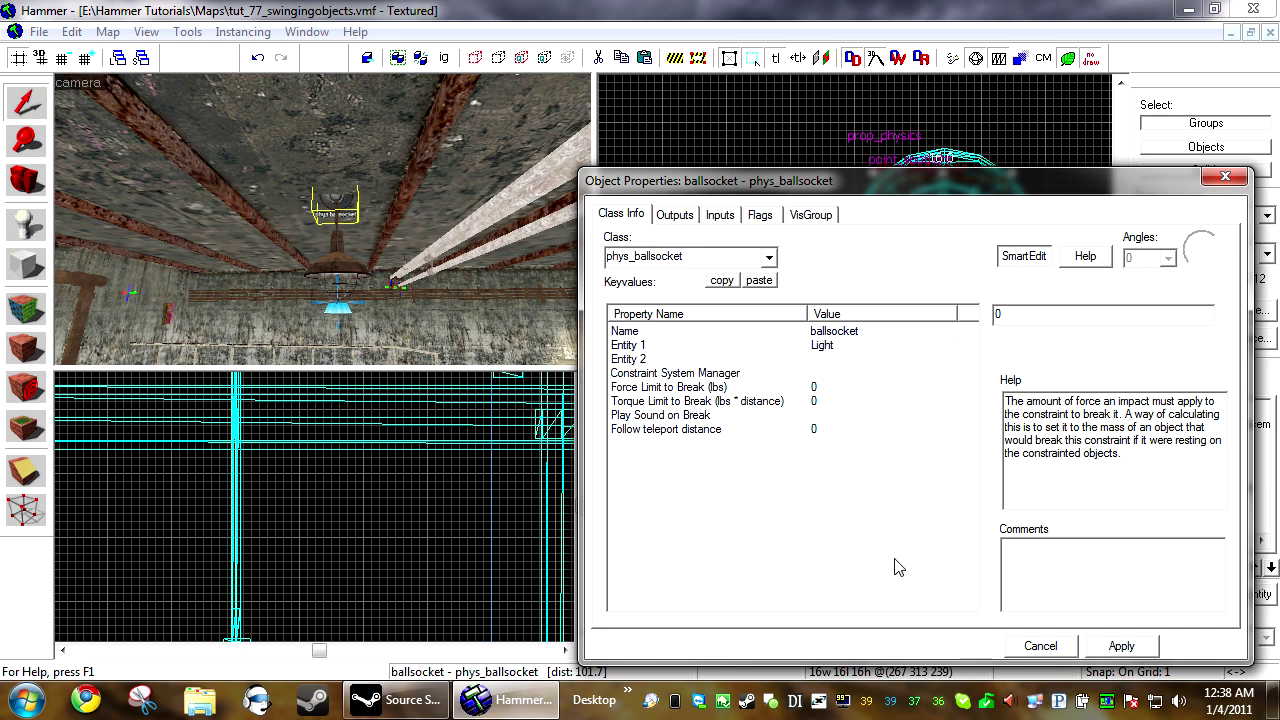
click(718, 429)
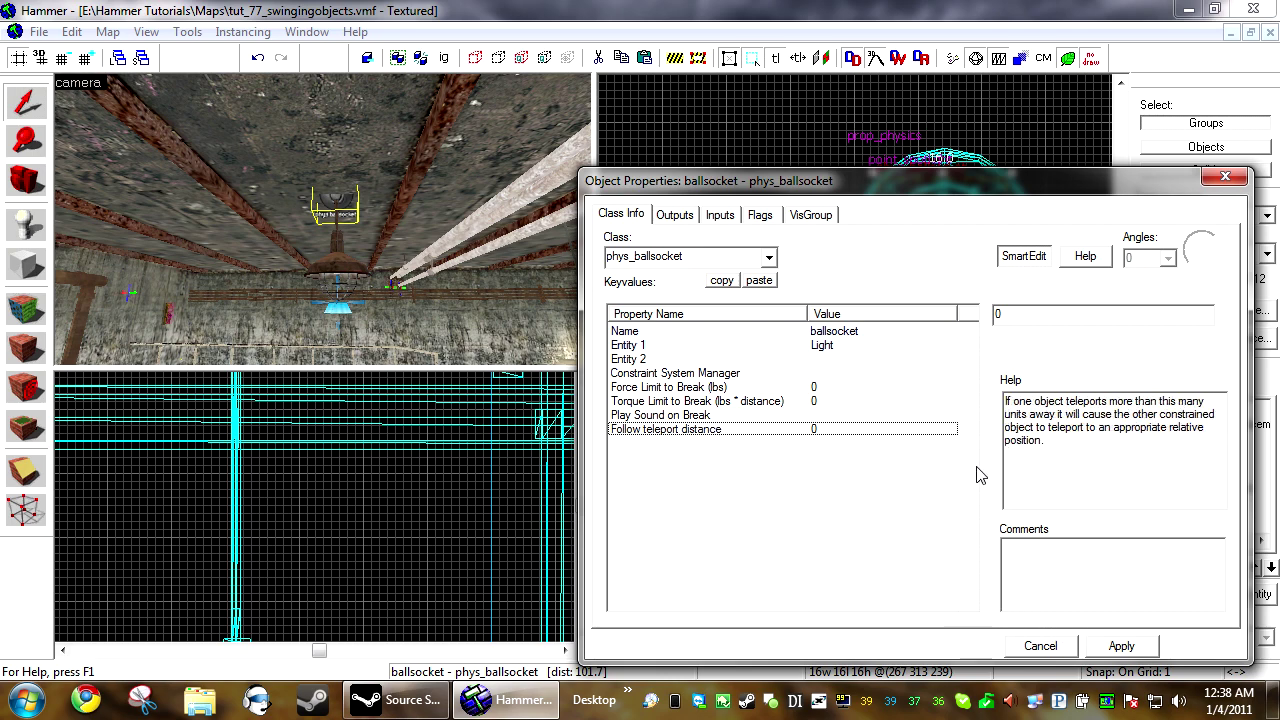
- Filter the game sounds by "break", set the ballsocket's break sound to Breakable.Metal and apply the properties
click(805, 415)
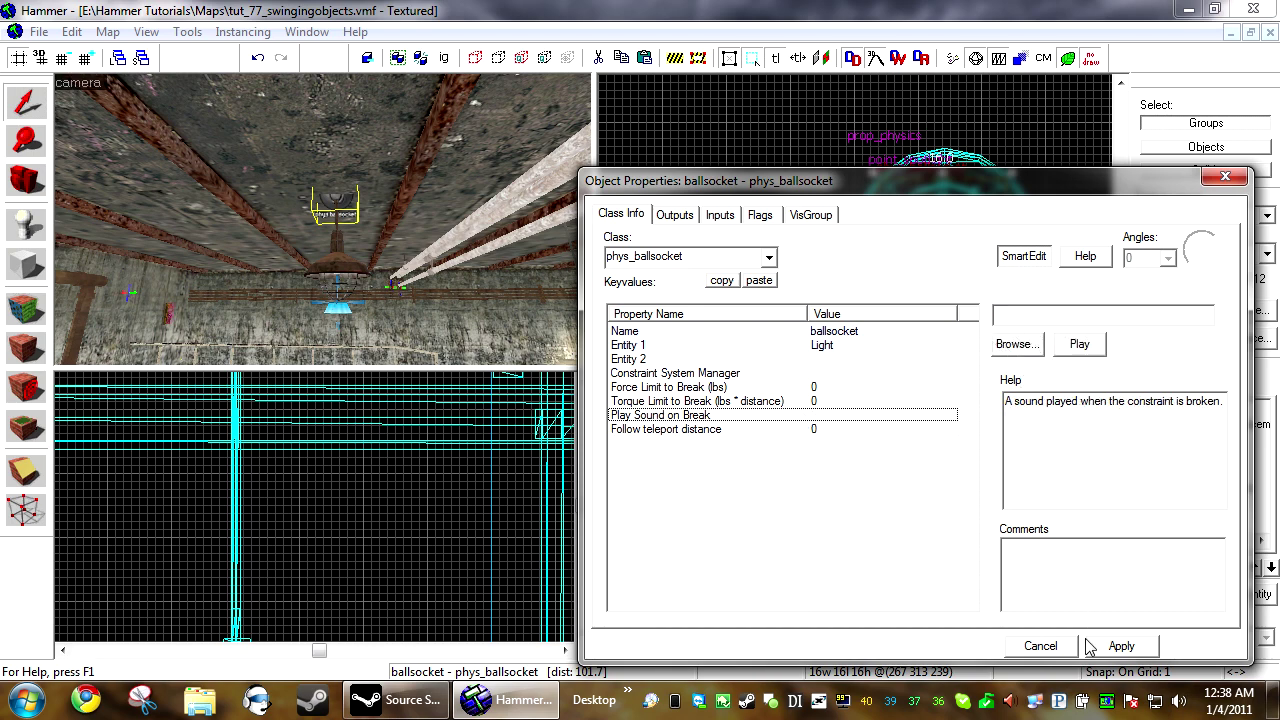
click(1014, 343)
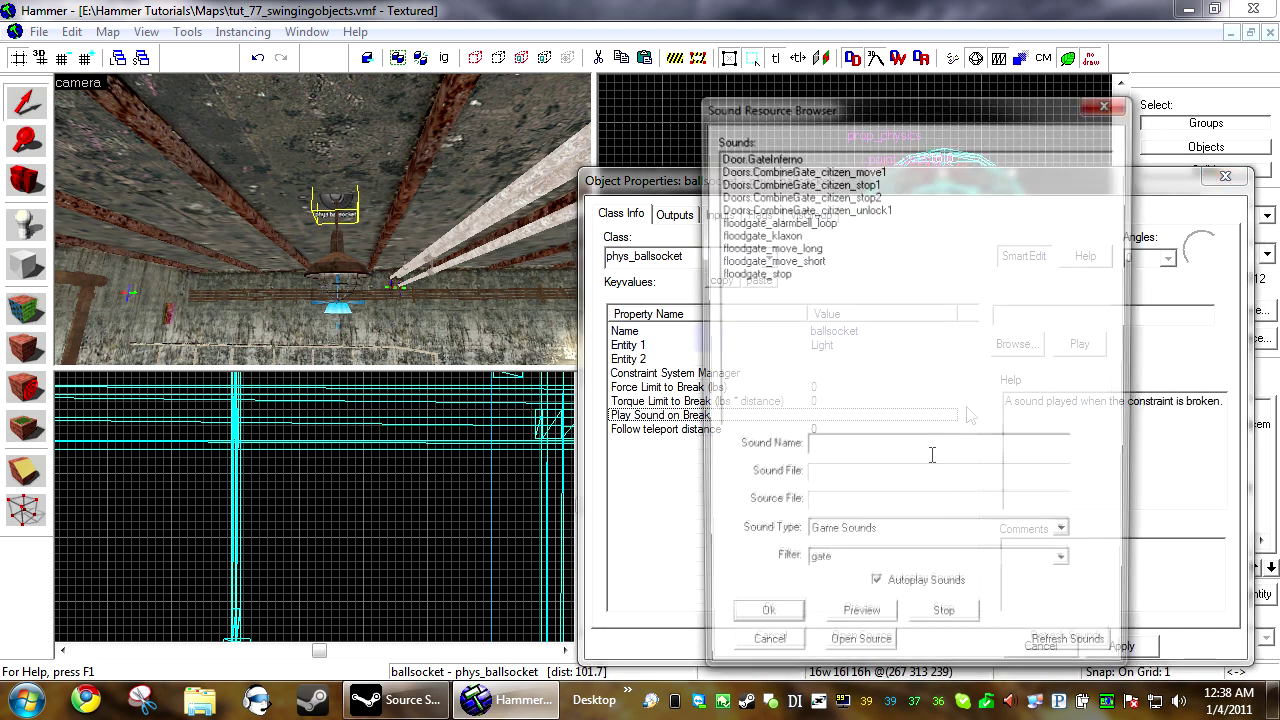
text(bre)
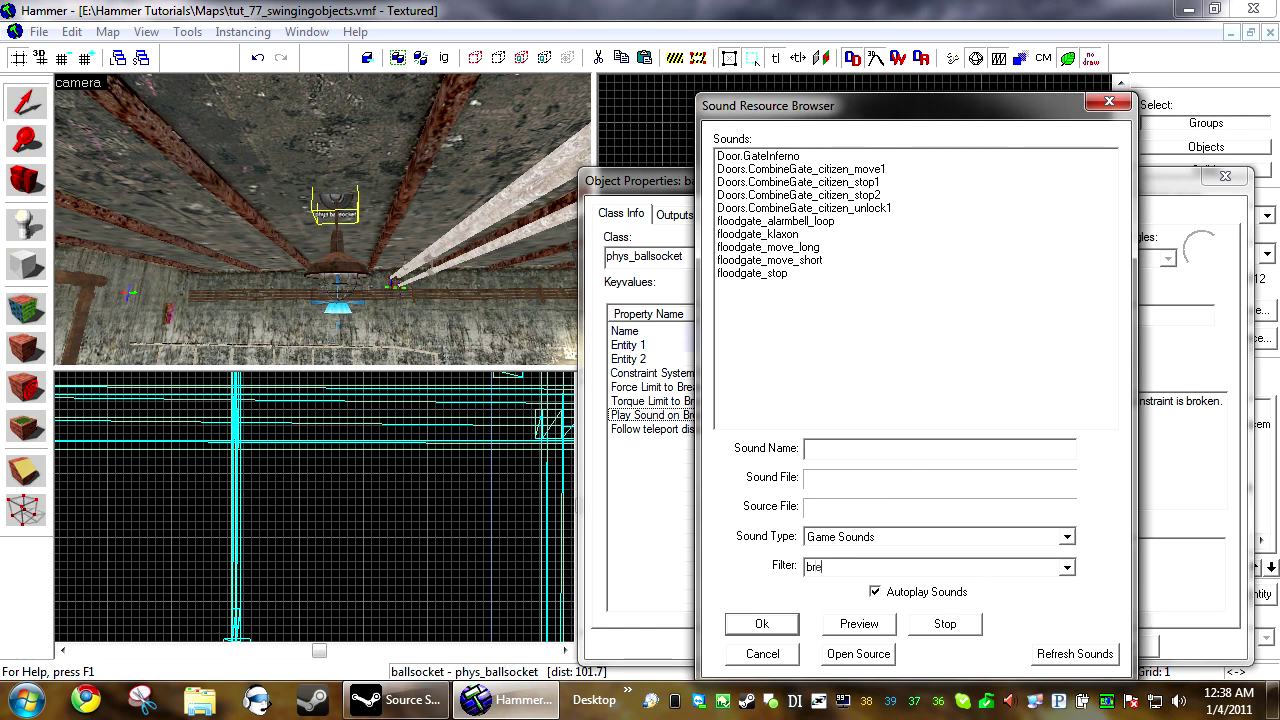
text(ak)
click(820, 234)
click(815, 169)
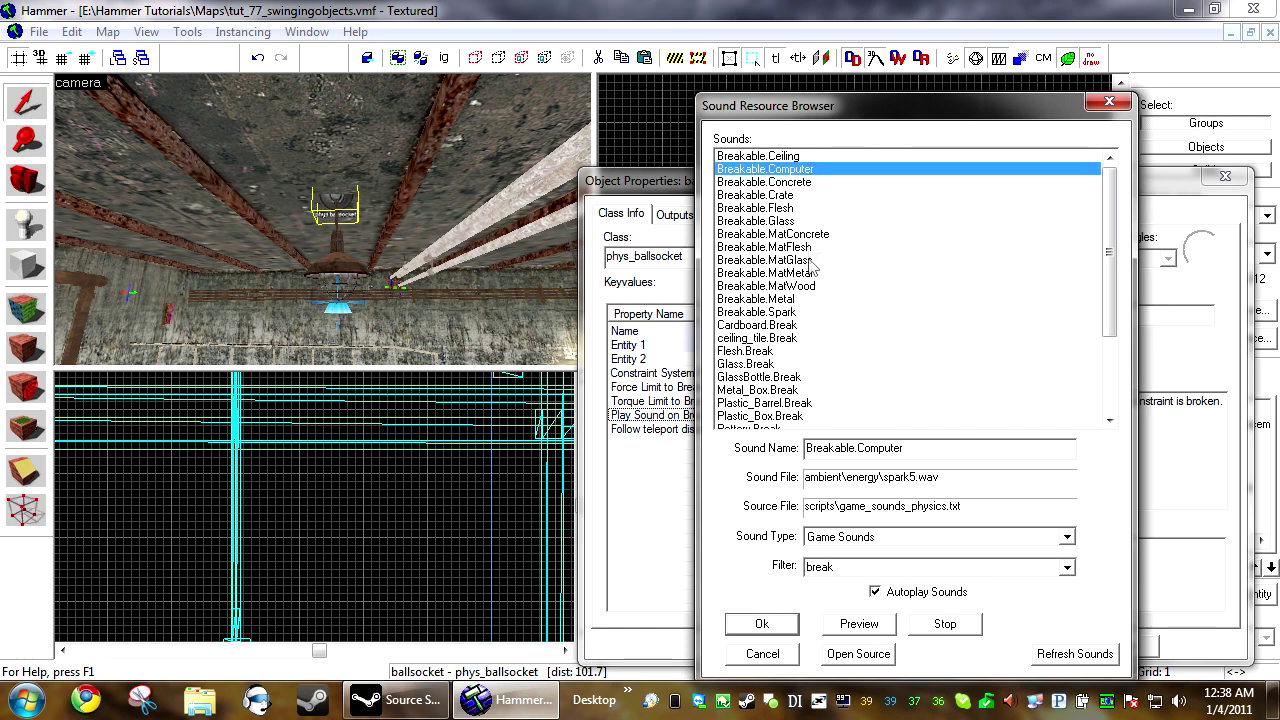
click(790, 299)
click(762, 624)
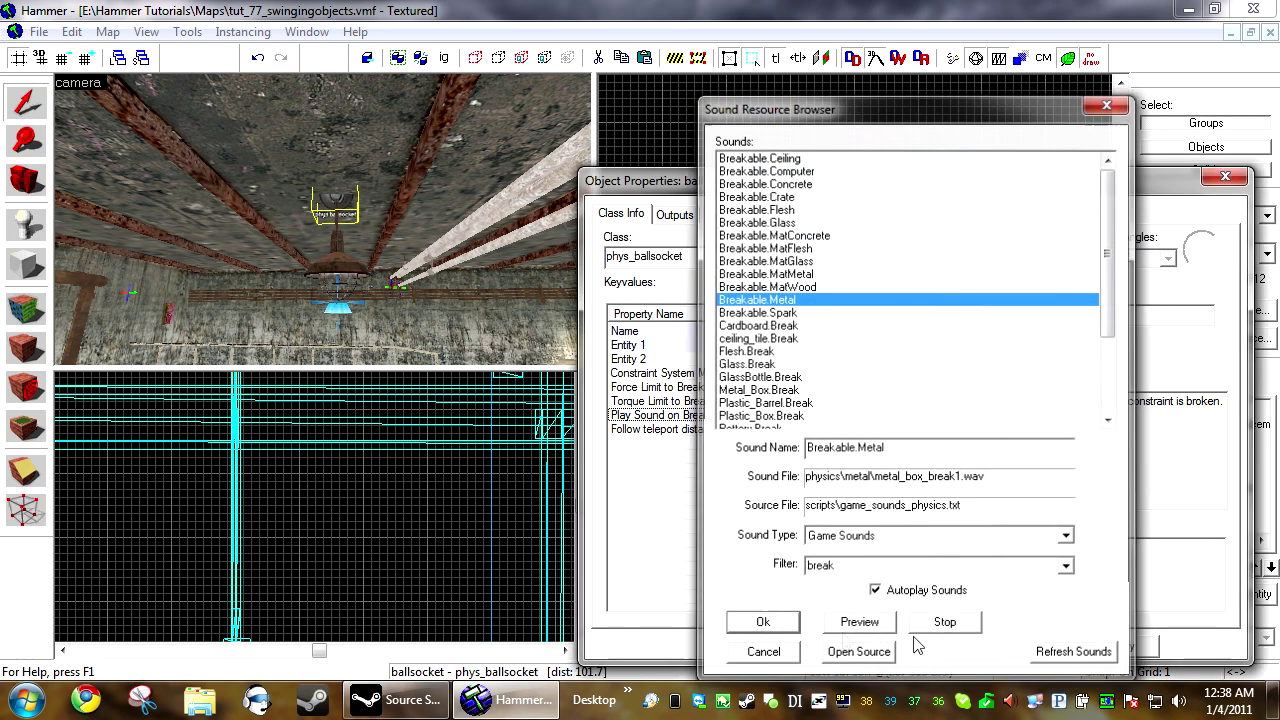
click(1115, 647)
- Open the outputs of the Button_2 func_button on the room wall and add a new OnPressed output
key(z)
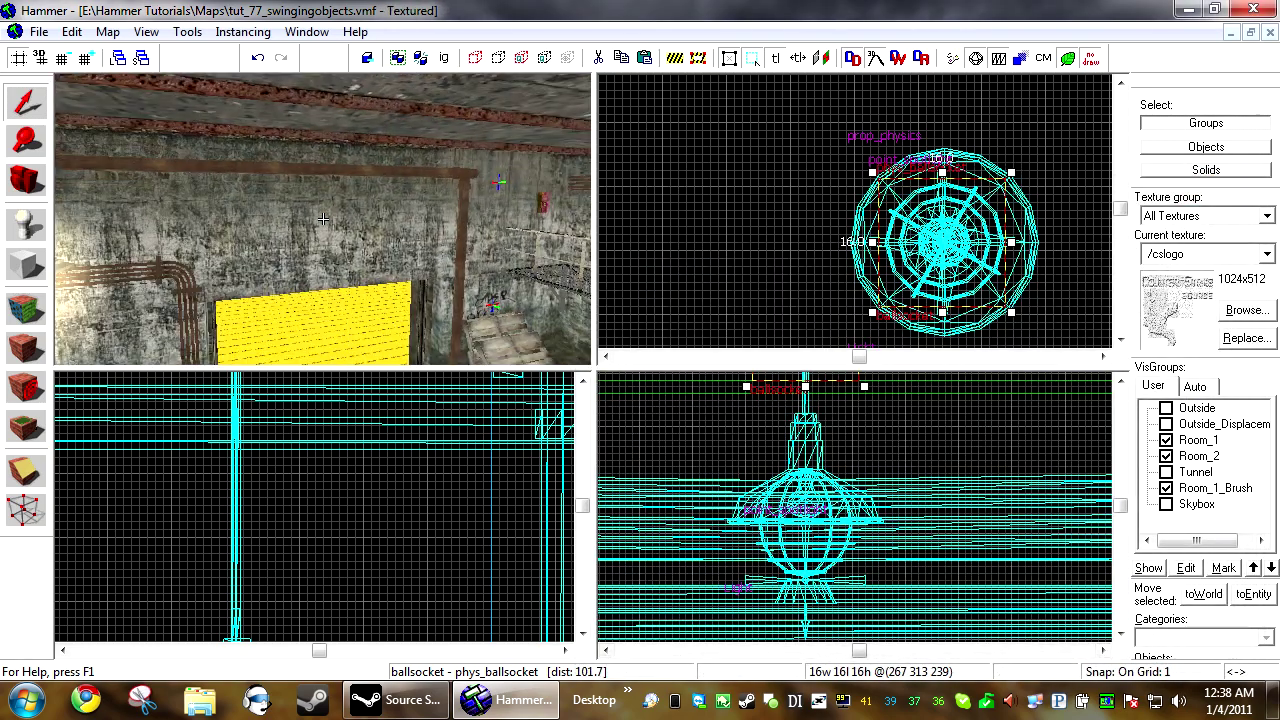
key(z)
click(323, 272)
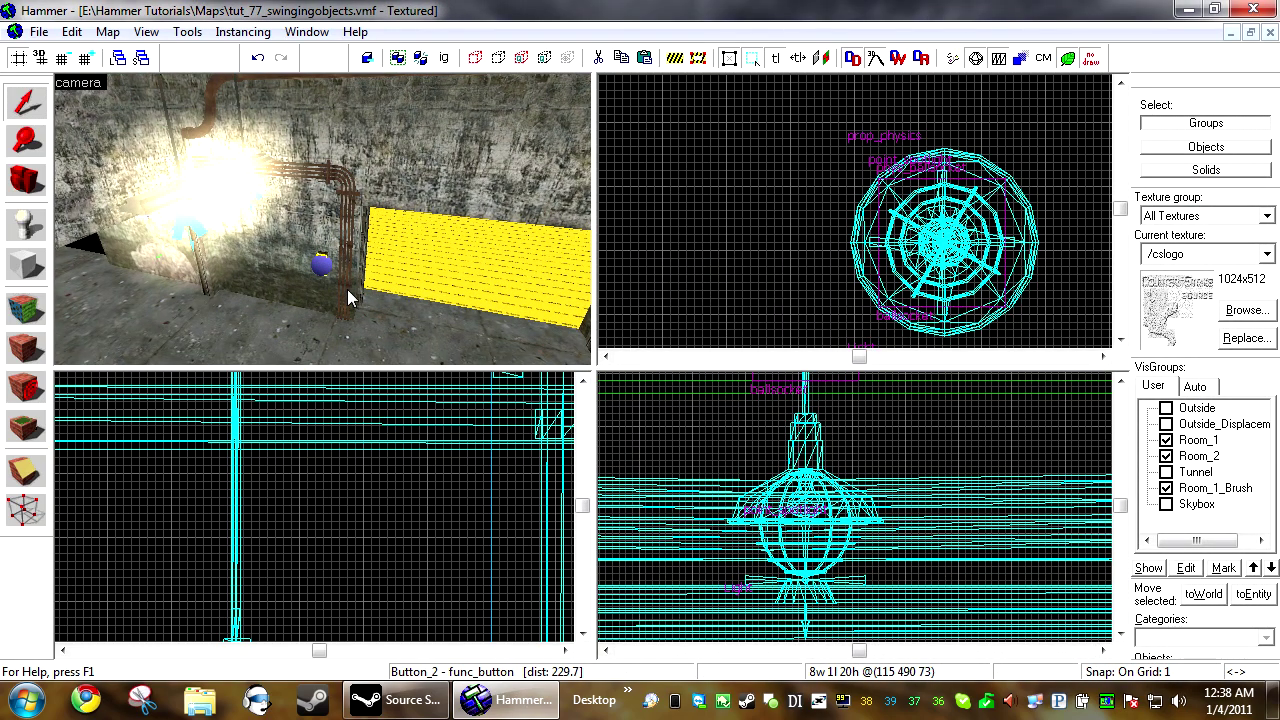
key(alt+Return)
click(674, 214)
click(746, 603)
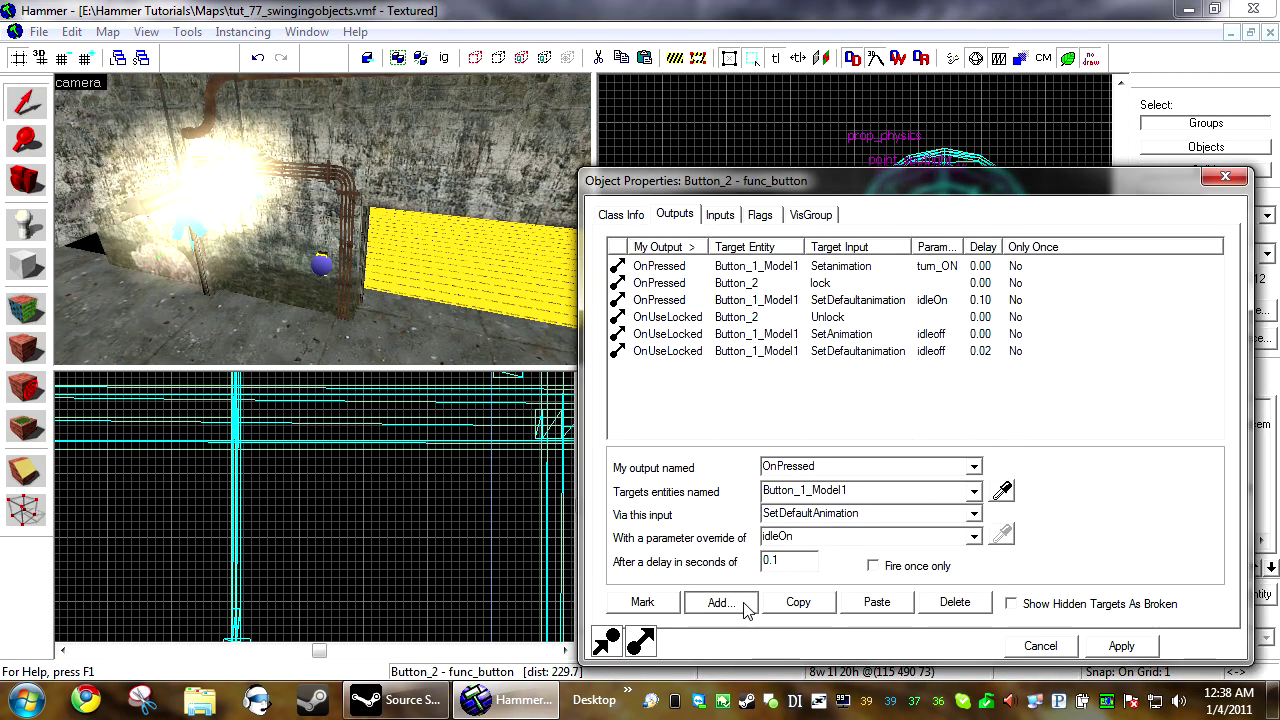
click(976, 467)
click(863, 525)
- Pick the ceiling ballsocket as the new output's target entity and set its input to Break
click(1000, 488)
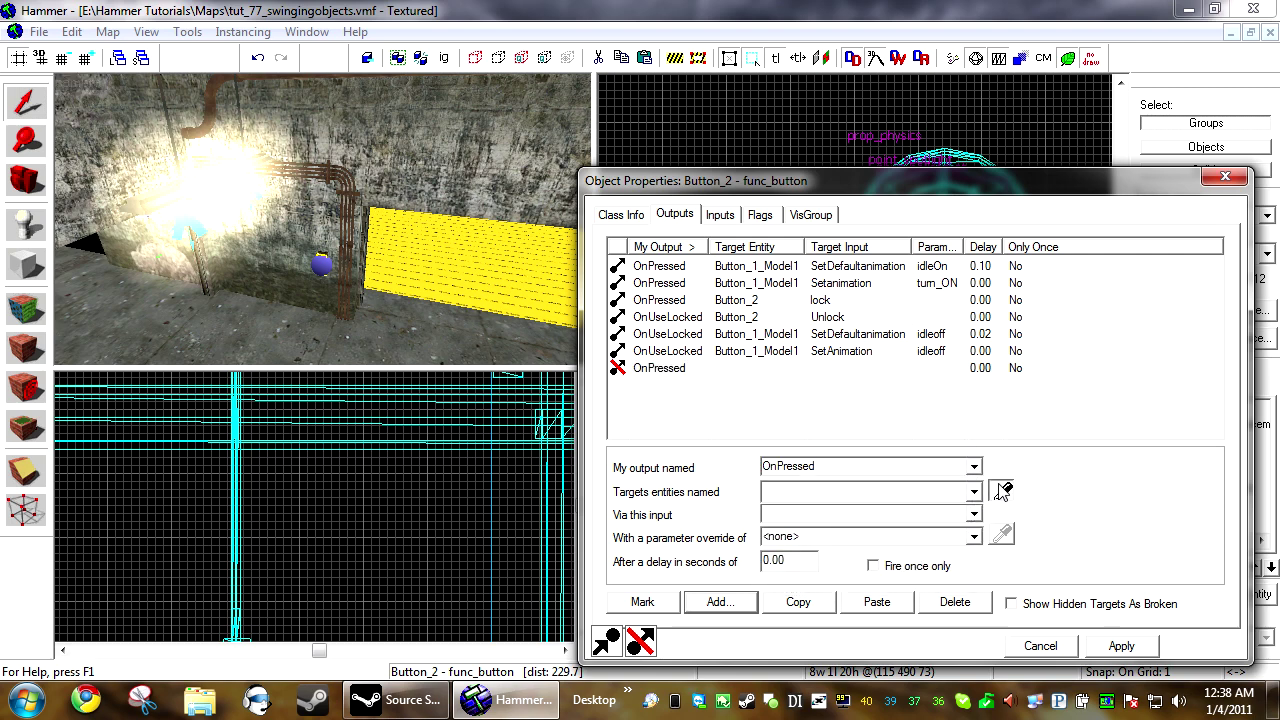
key(z)
key(z)
click(310, 290)
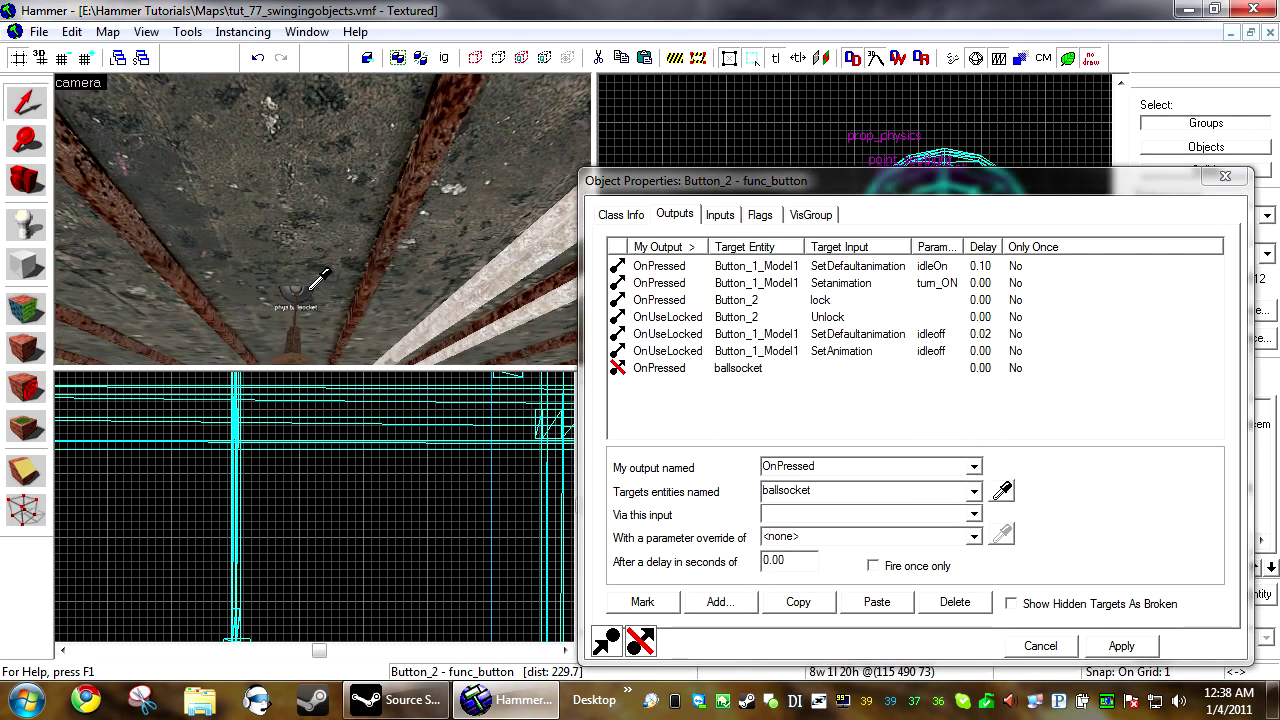
click(955, 521)
text(B)
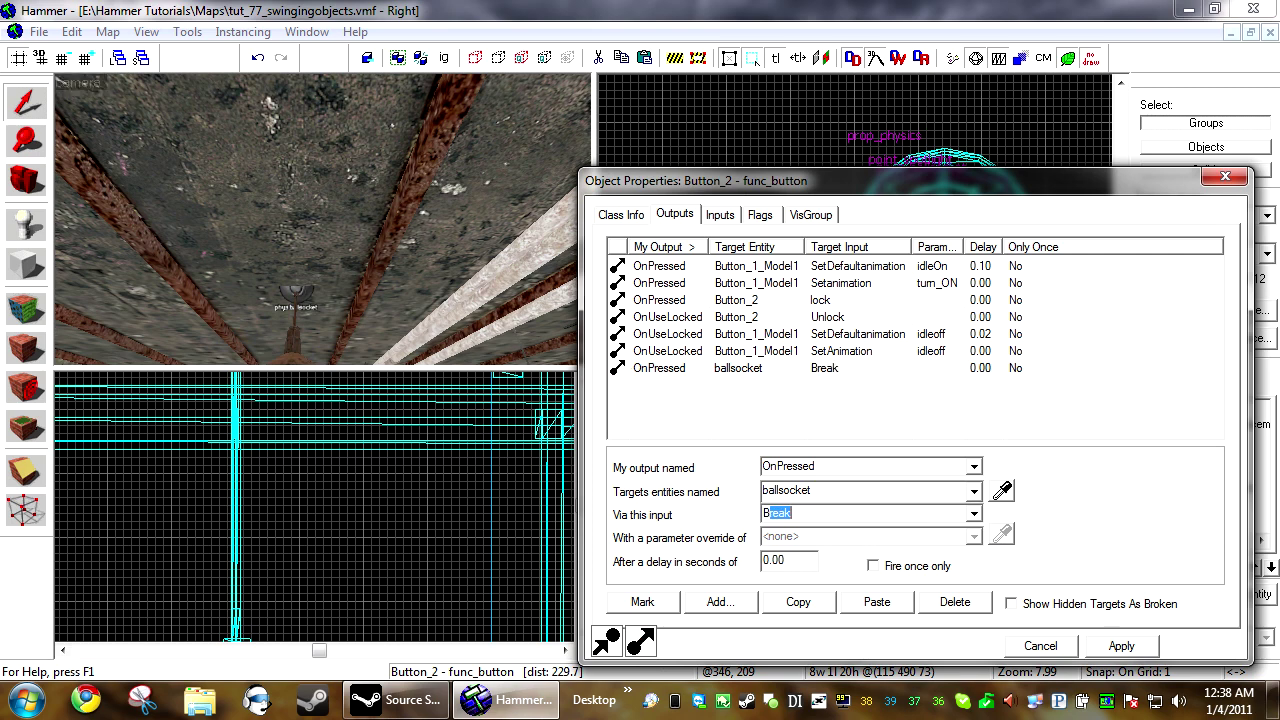
text(reak)
key(Return)
- Look through the inputs available for the ballsocket output, keep Break, and apply the button's properties
click(828, 300)
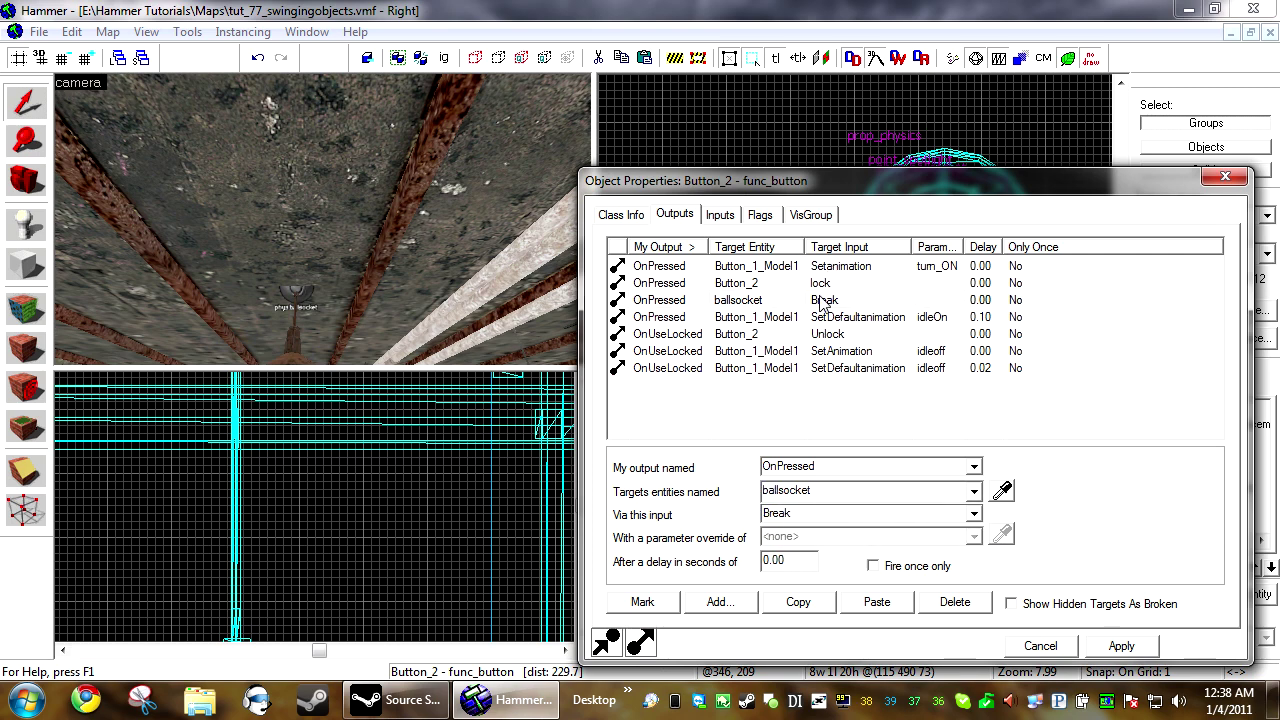
click(973, 514)
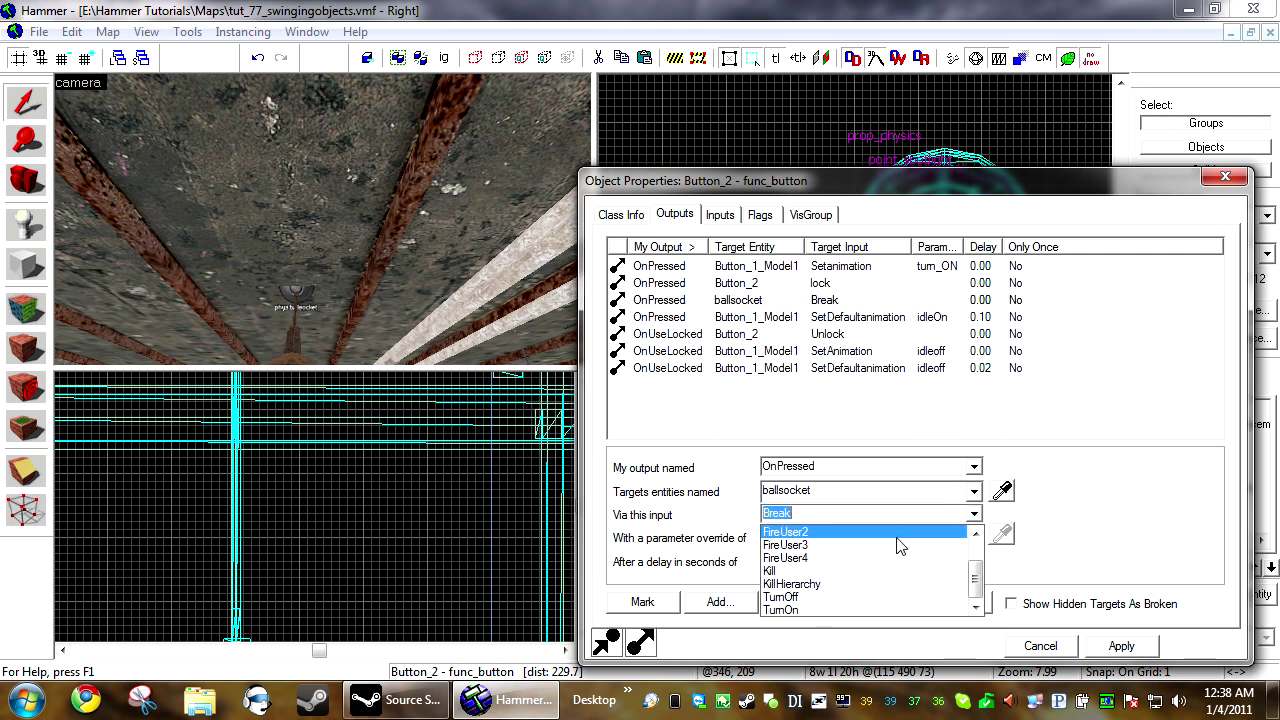
click(1121, 526)
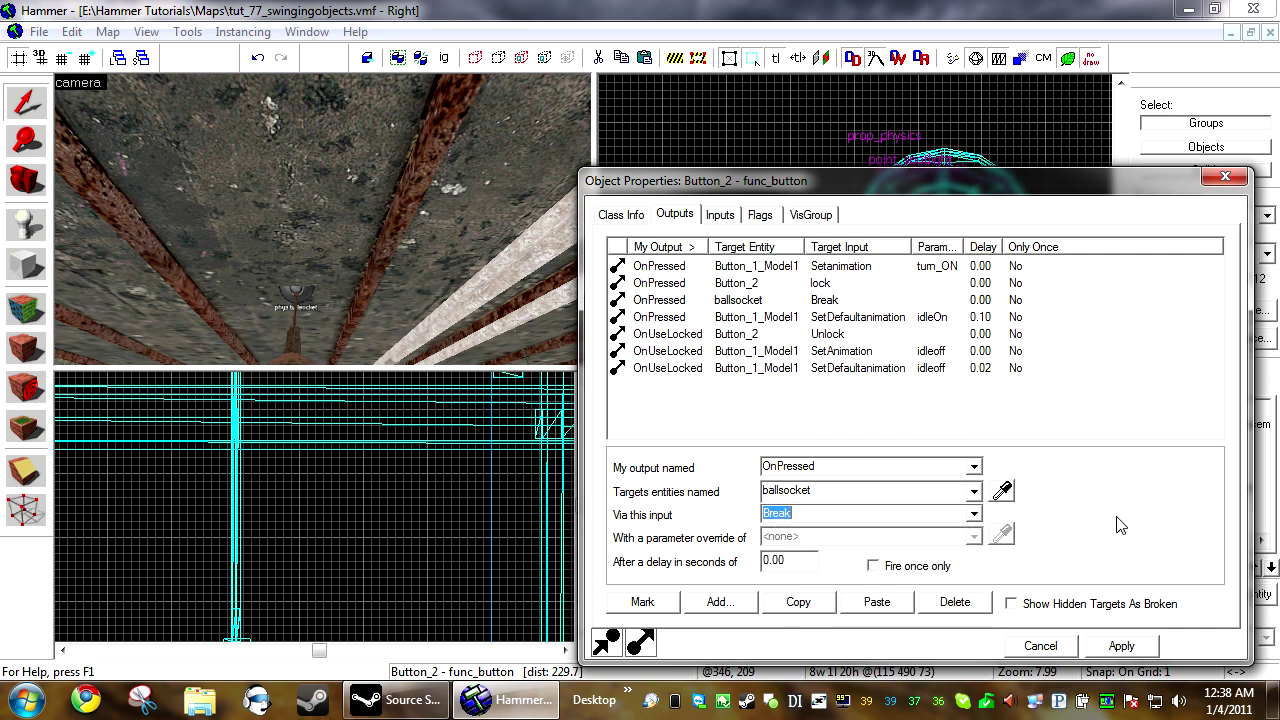
click(1120, 646)
click(1056, 650)
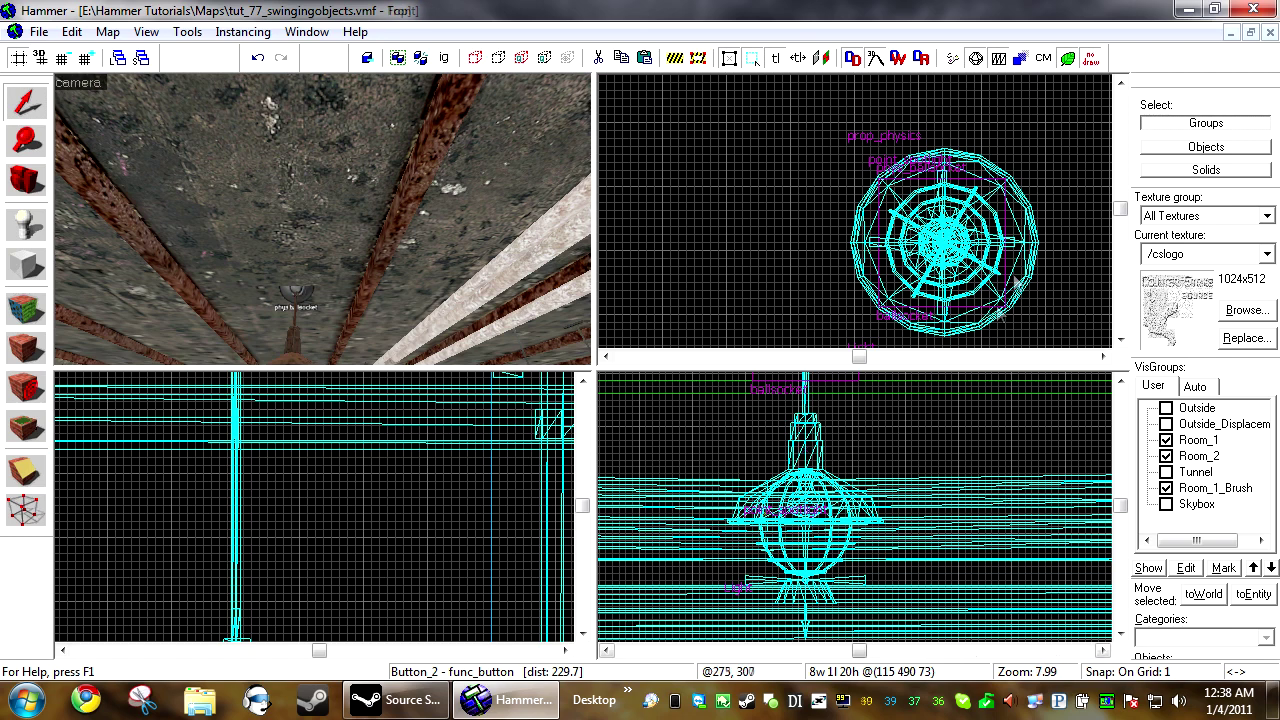
- Compile the map with the Final Compile configuration and join it in Counter-Strike: Source as a Terrorist
click(1003, 131)
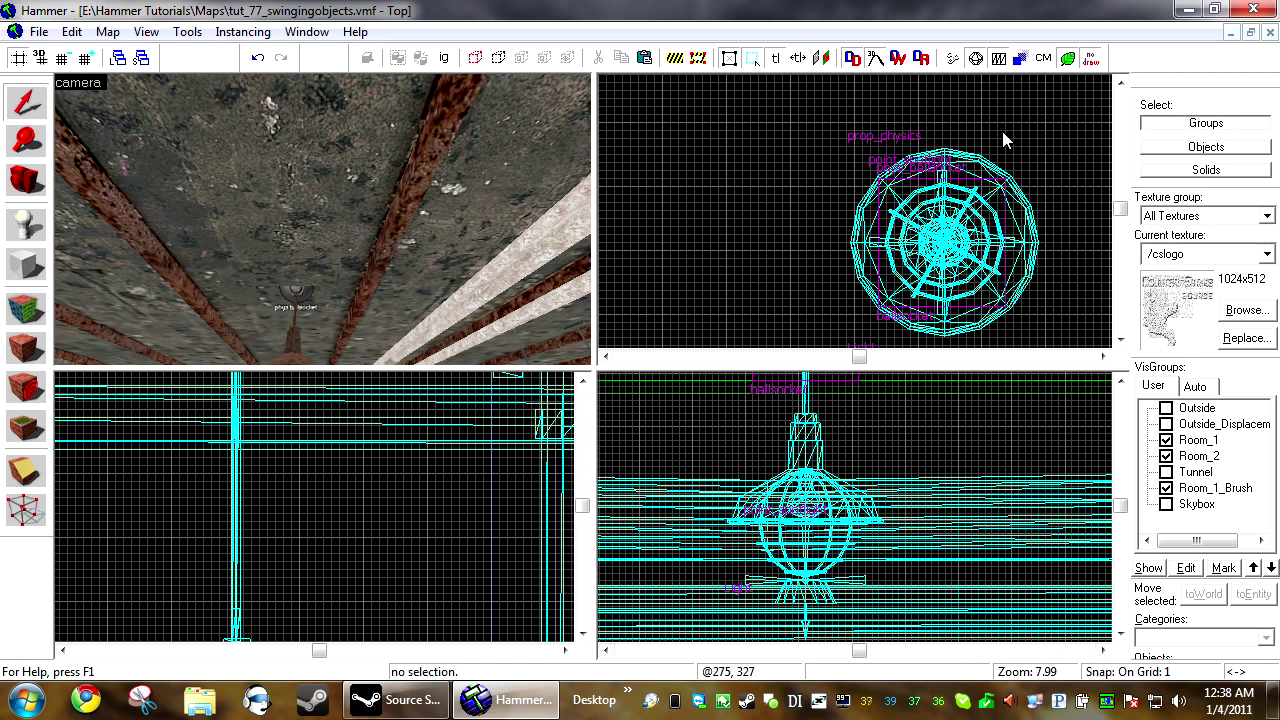
click(954, 58)
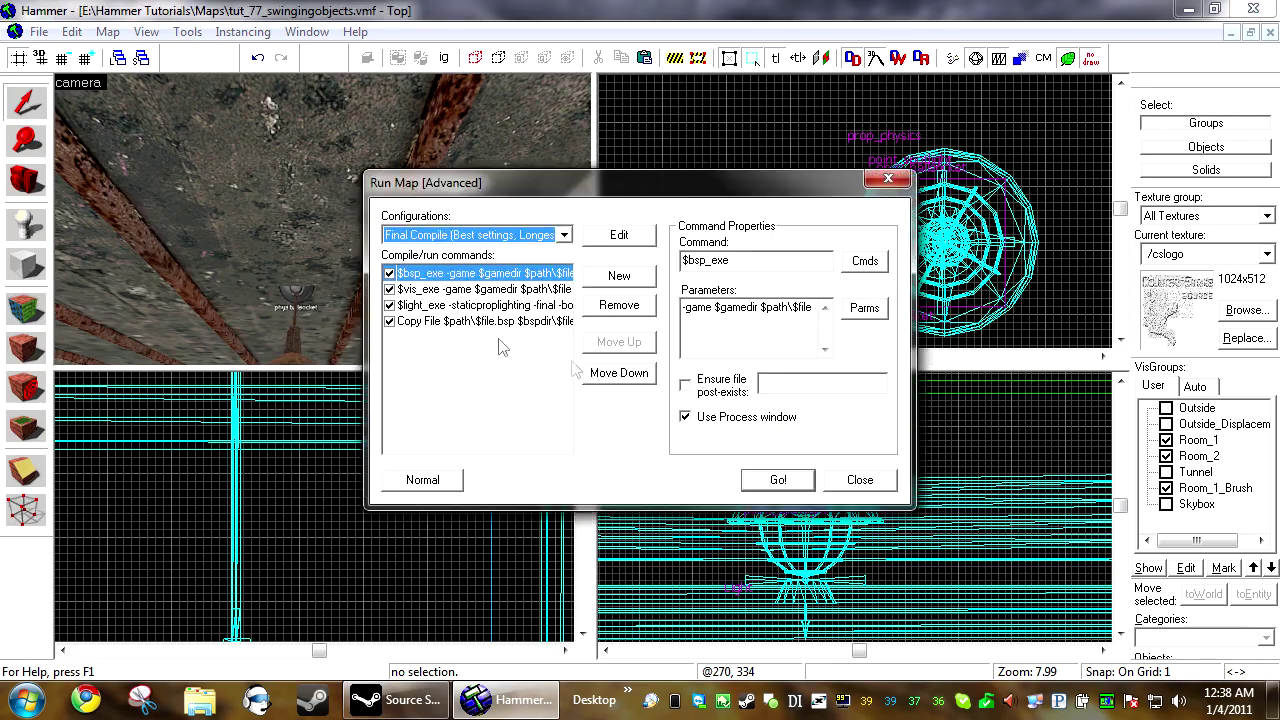
click(779, 480)
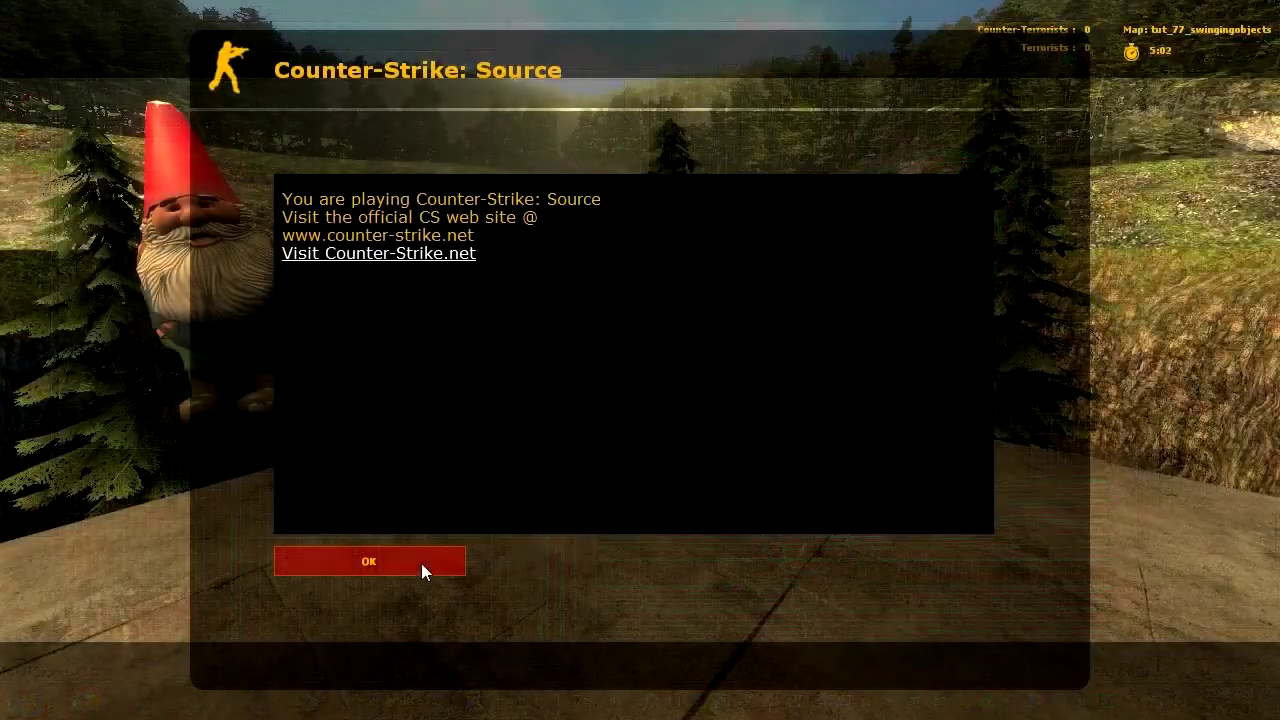
click(421, 563)
key(1)
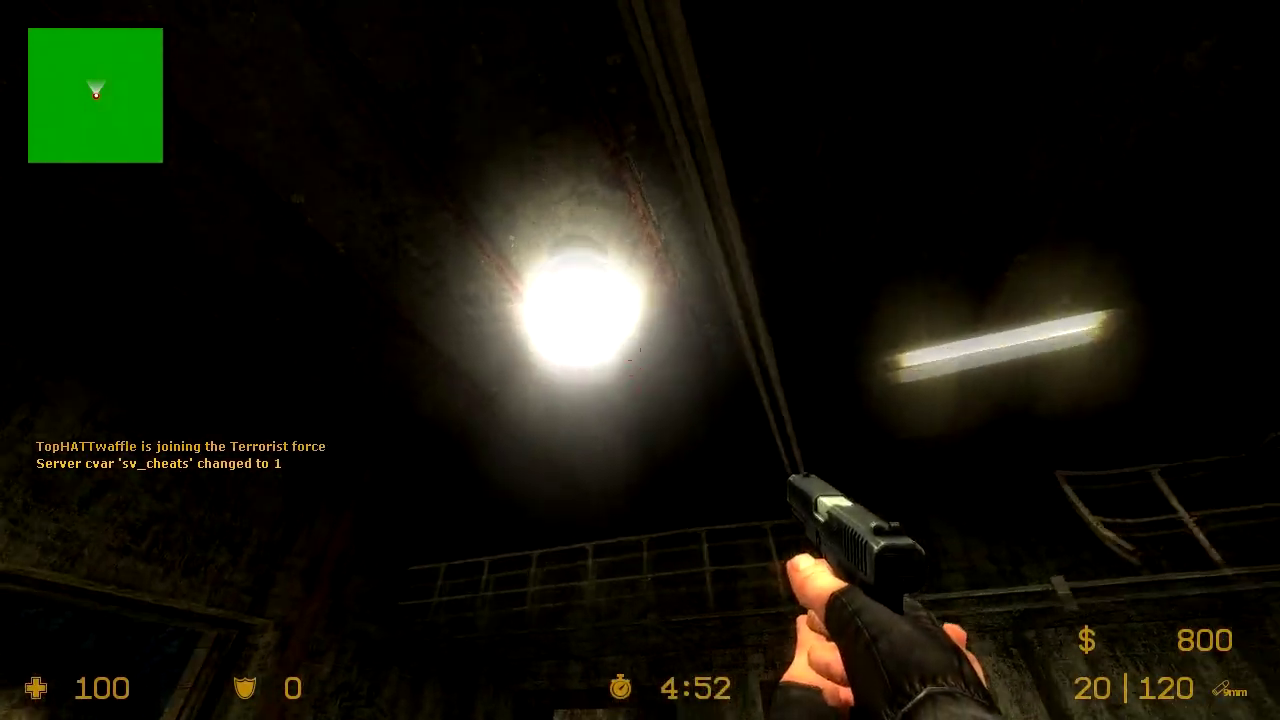
- Shoot the hanging ceiling lamp repeatedly in the game to test how it swings with its spotlight
click(640, 360)
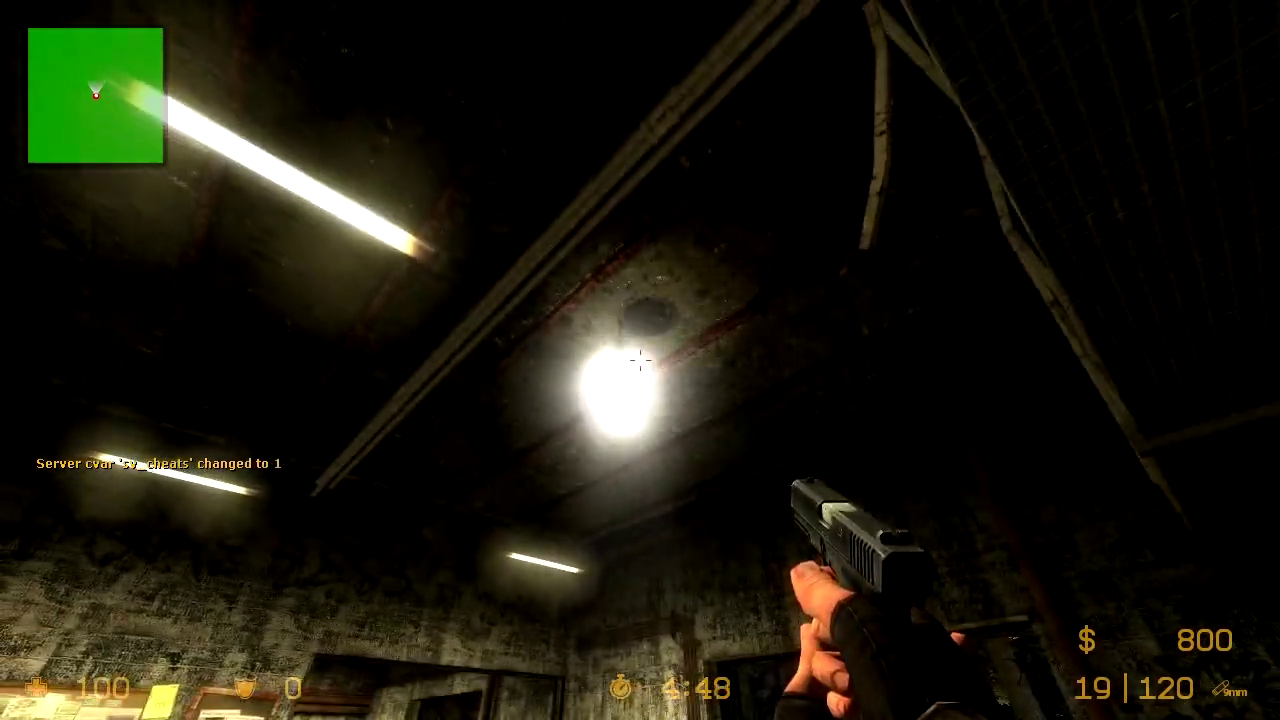
click(640, 360)
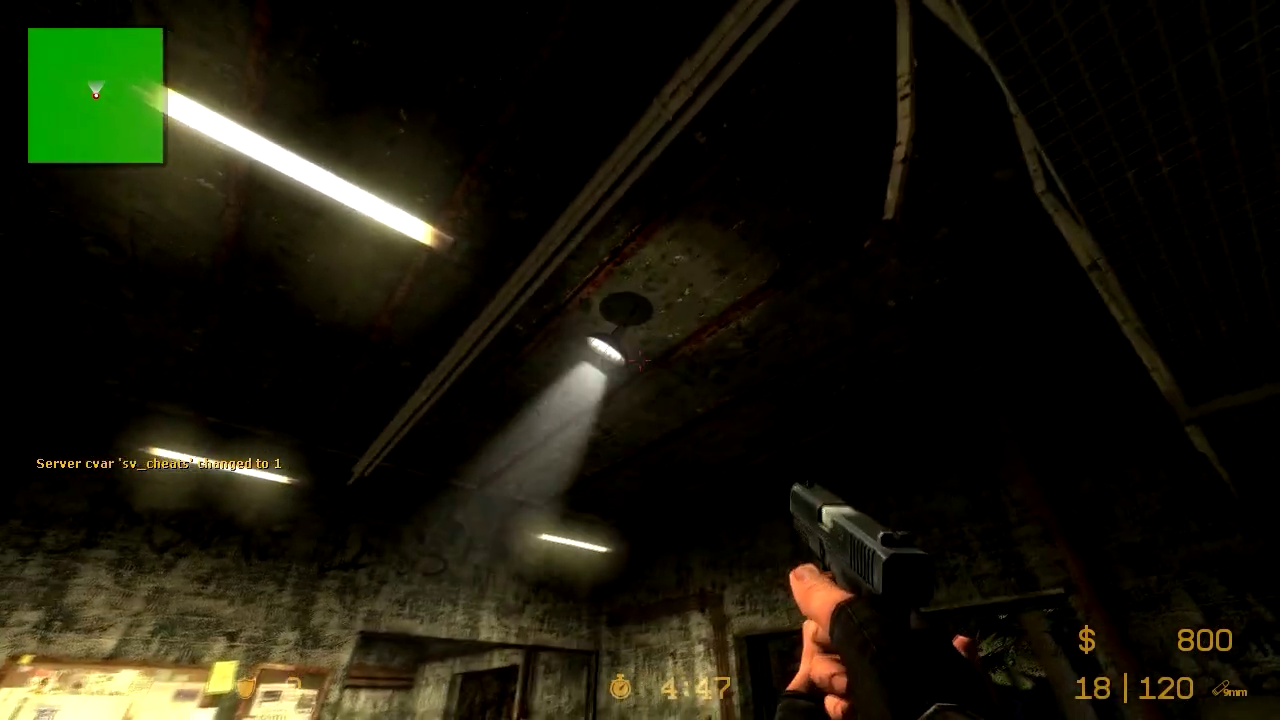
click(640, 360)
click(640, 360)
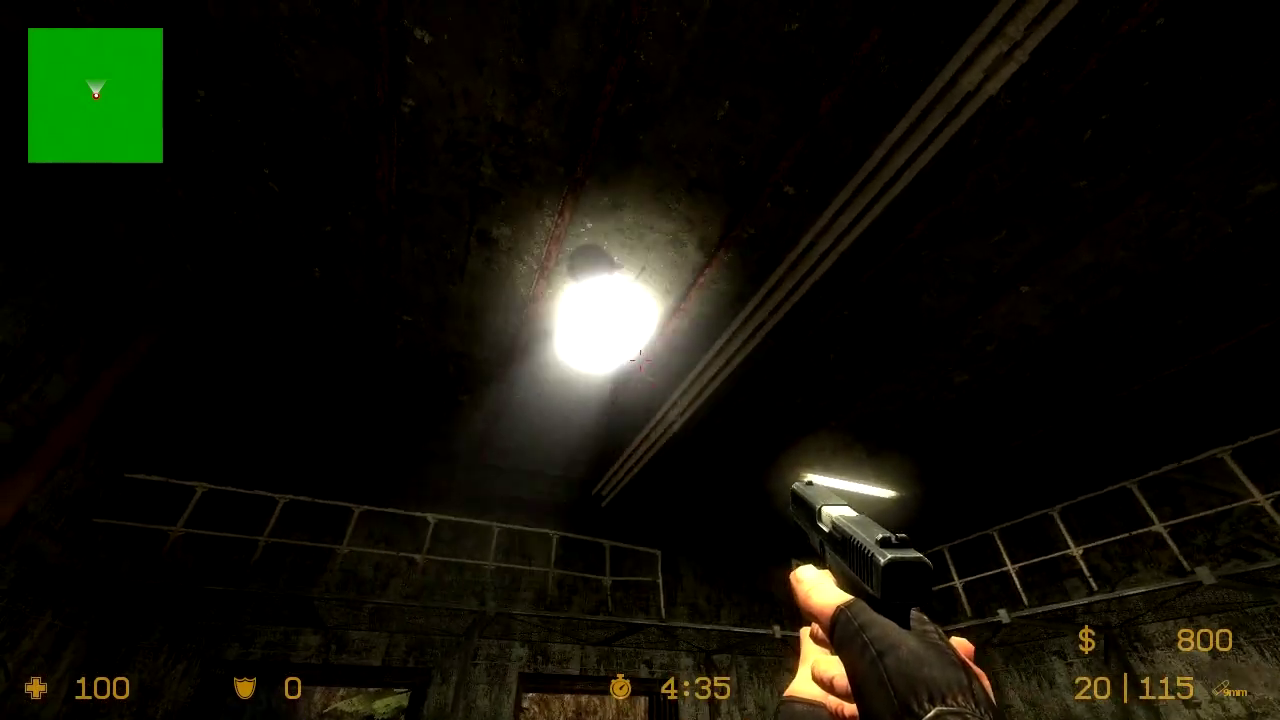
click(640, 360)
click(640, 360)
click(640, 360)
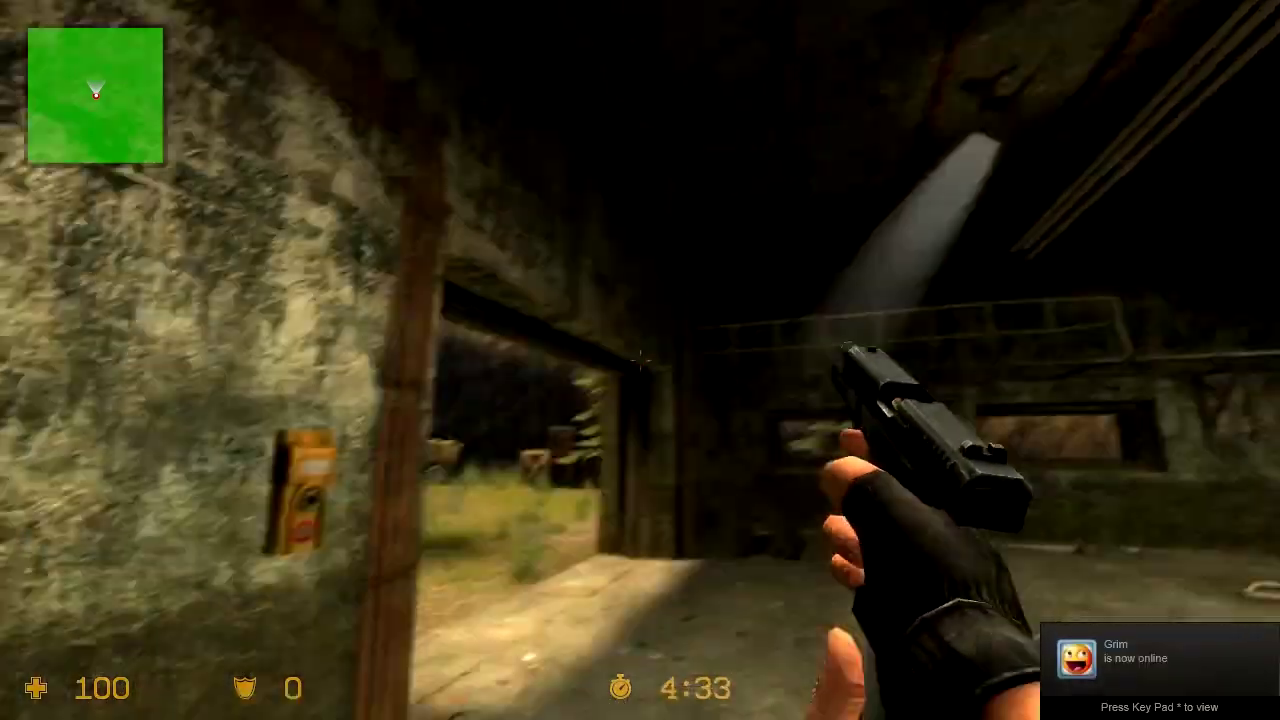
- Break the lamp's ball socket with the wall button and shoot the fallen lamp around the floor
key(a)
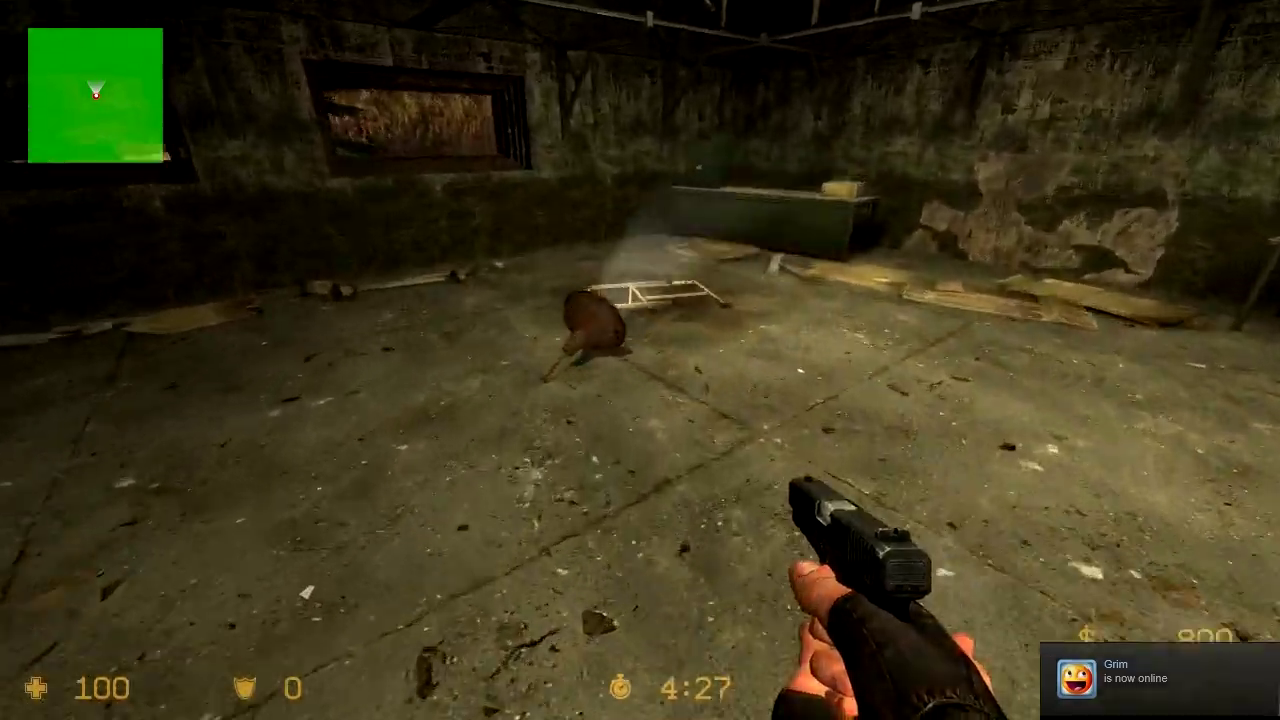
key(w)
click(640, 360)
click(640, 360)
click(640, 360)
click(640, 360)
click(640, 360)
click(640, 360)
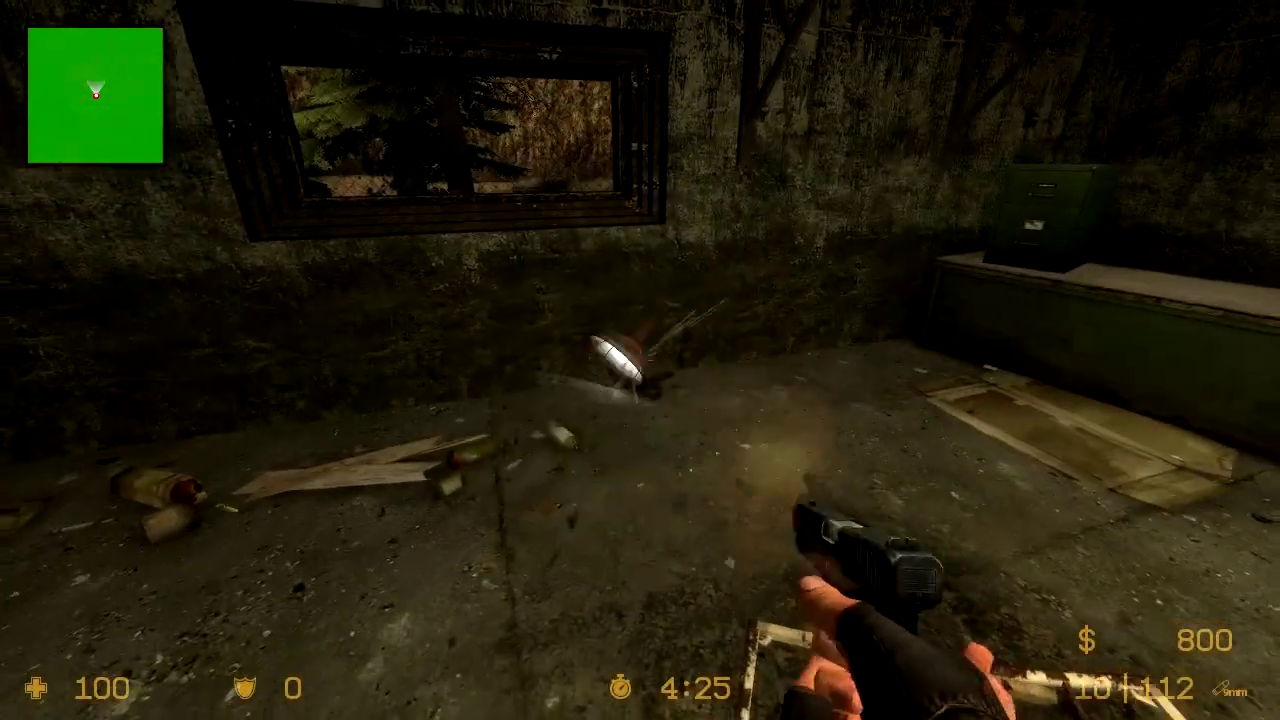
click(640, 360)
click(640, 360)
click(640, 360)
click(640, 360)
click(640, 360)
click(640, 360)
click(640, 360)
click(640, 360)
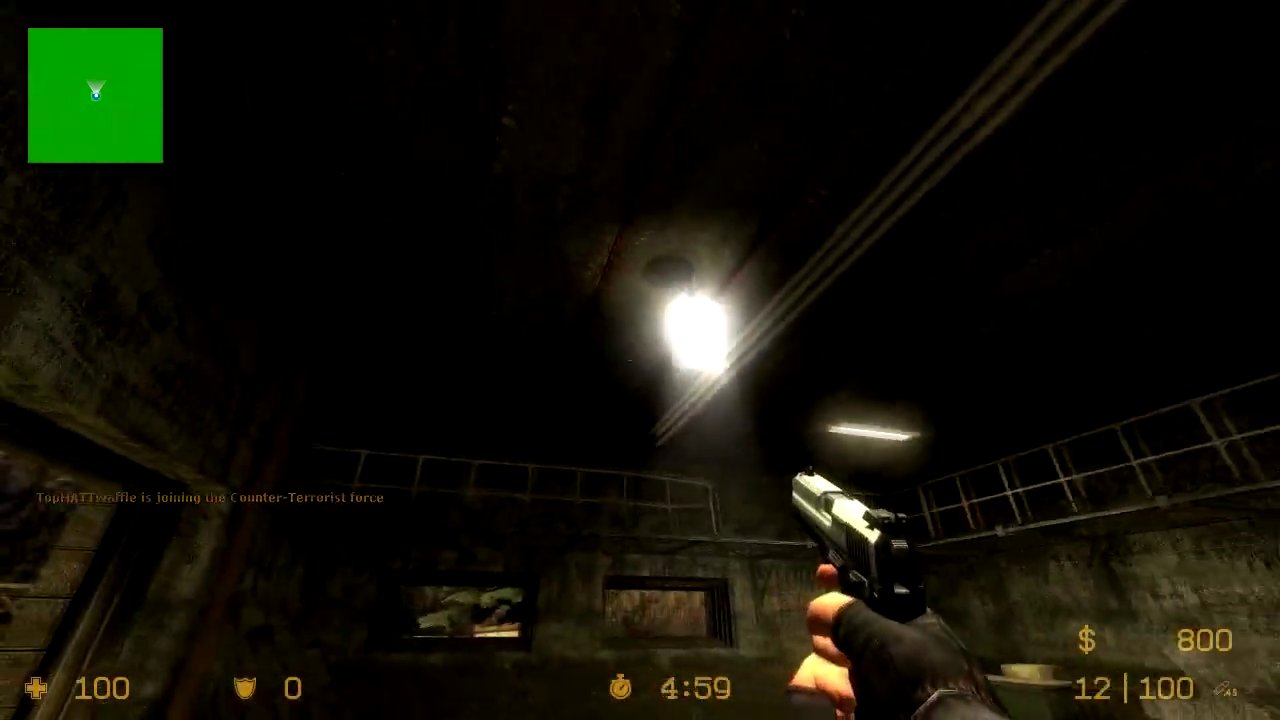
- Shoot the hanging lamp again as a Counter-Terrorist and go to the wall button beside the doorway
click(640, 360)
click(640, 360)
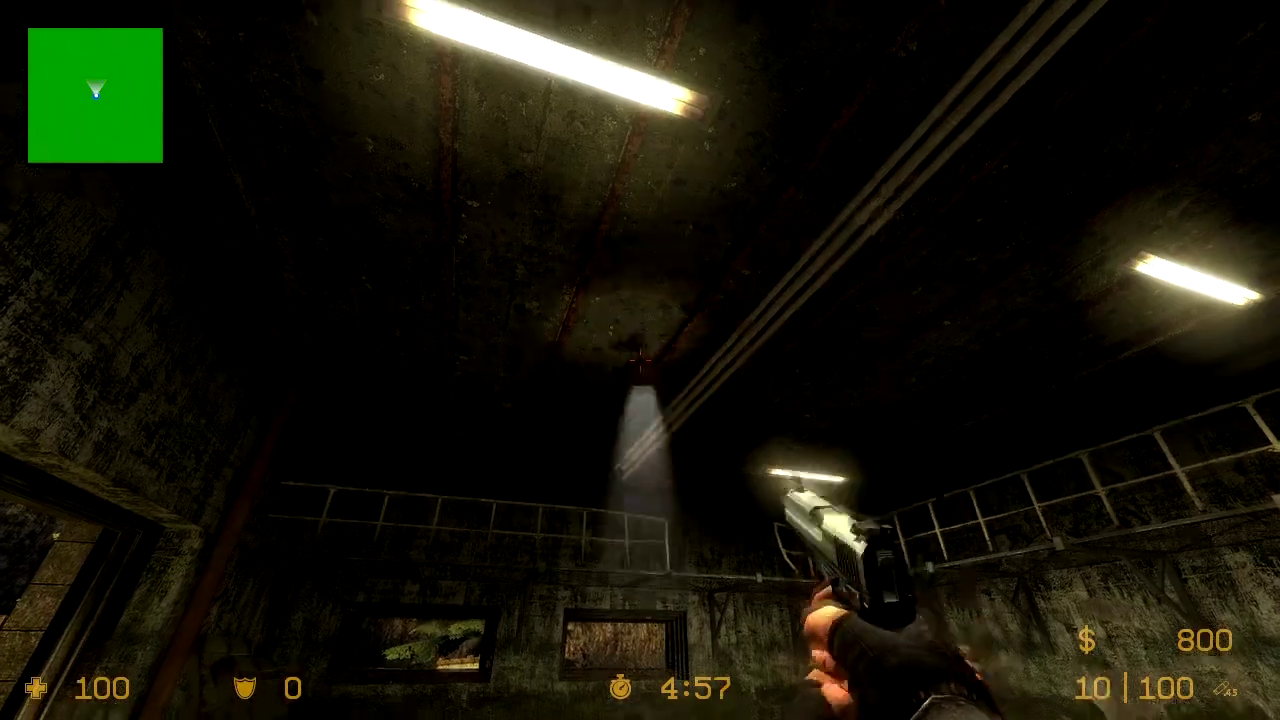
click(640, 360)
click(640, 360)
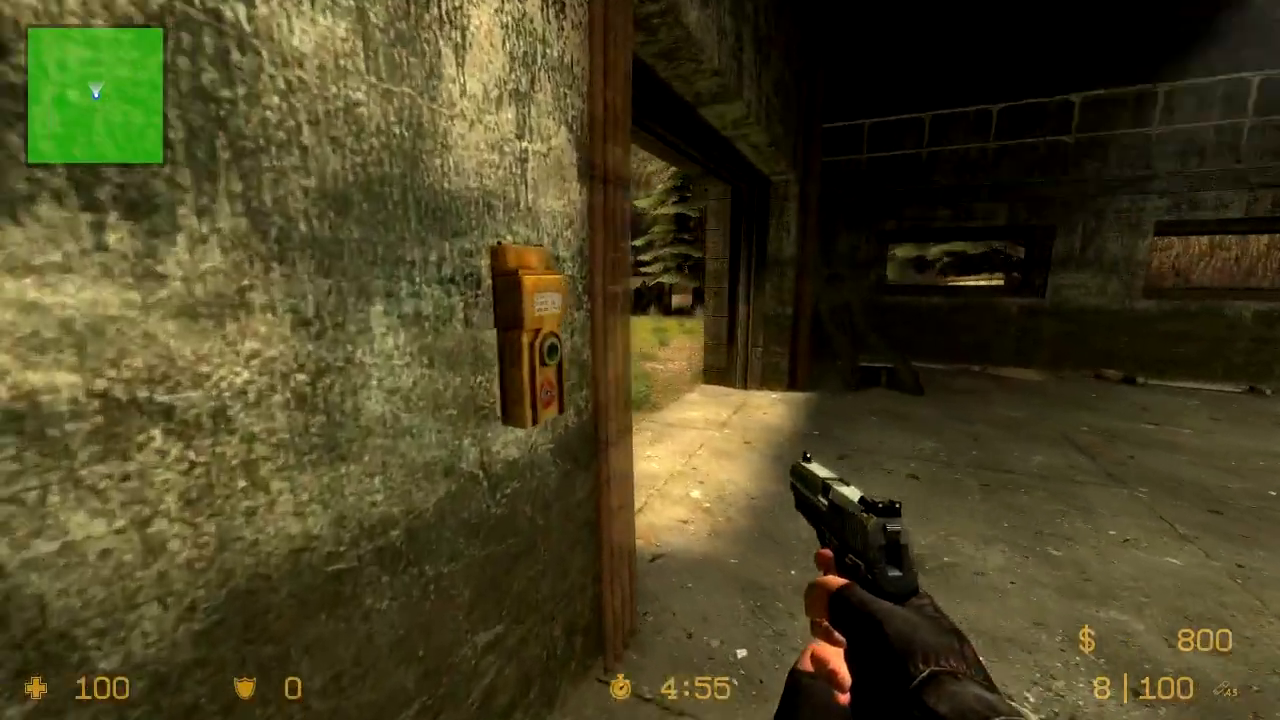
- Drop the lamp with the wall button and strike it on the floor with the knife
key(3)
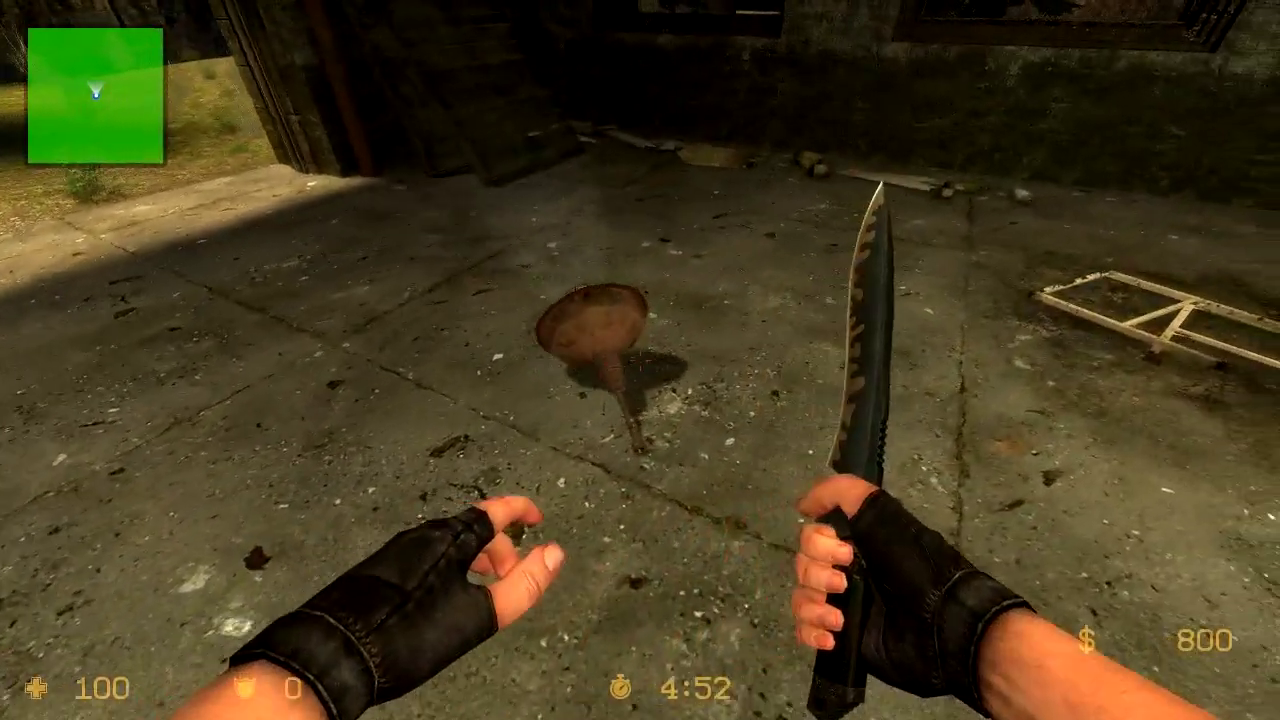
click(640, 360)
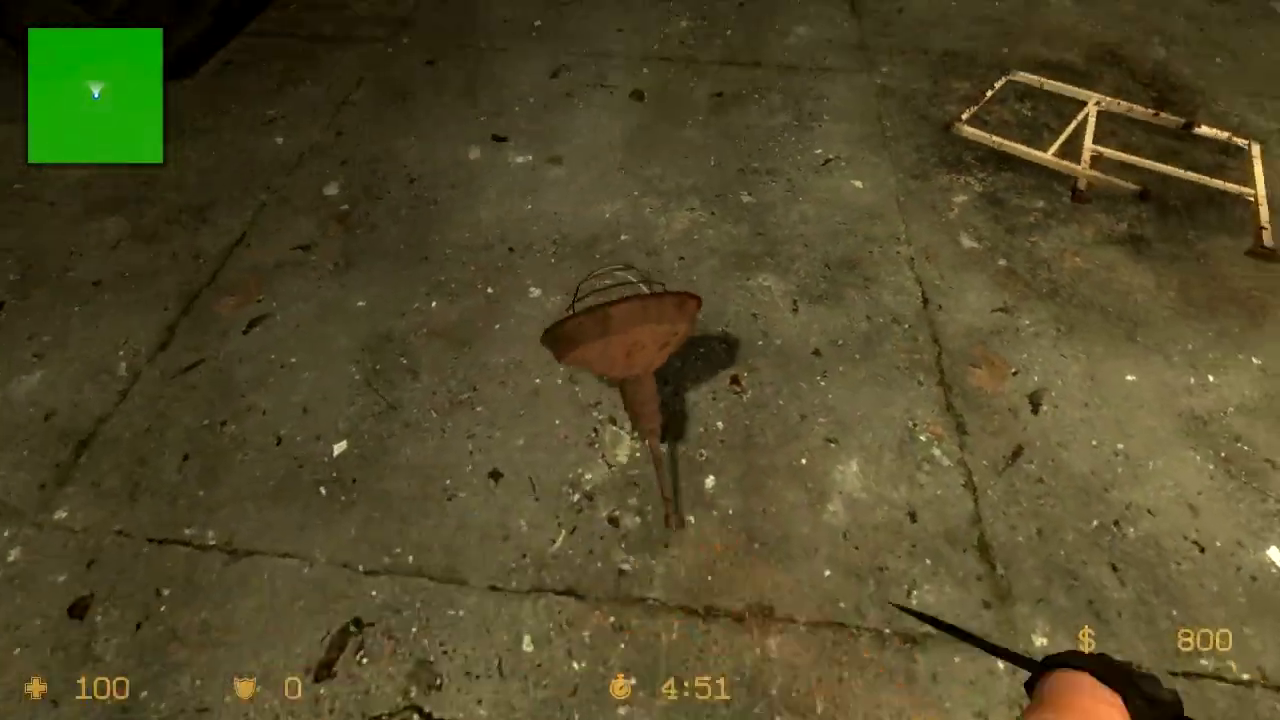
click(640, 360)
key(s)
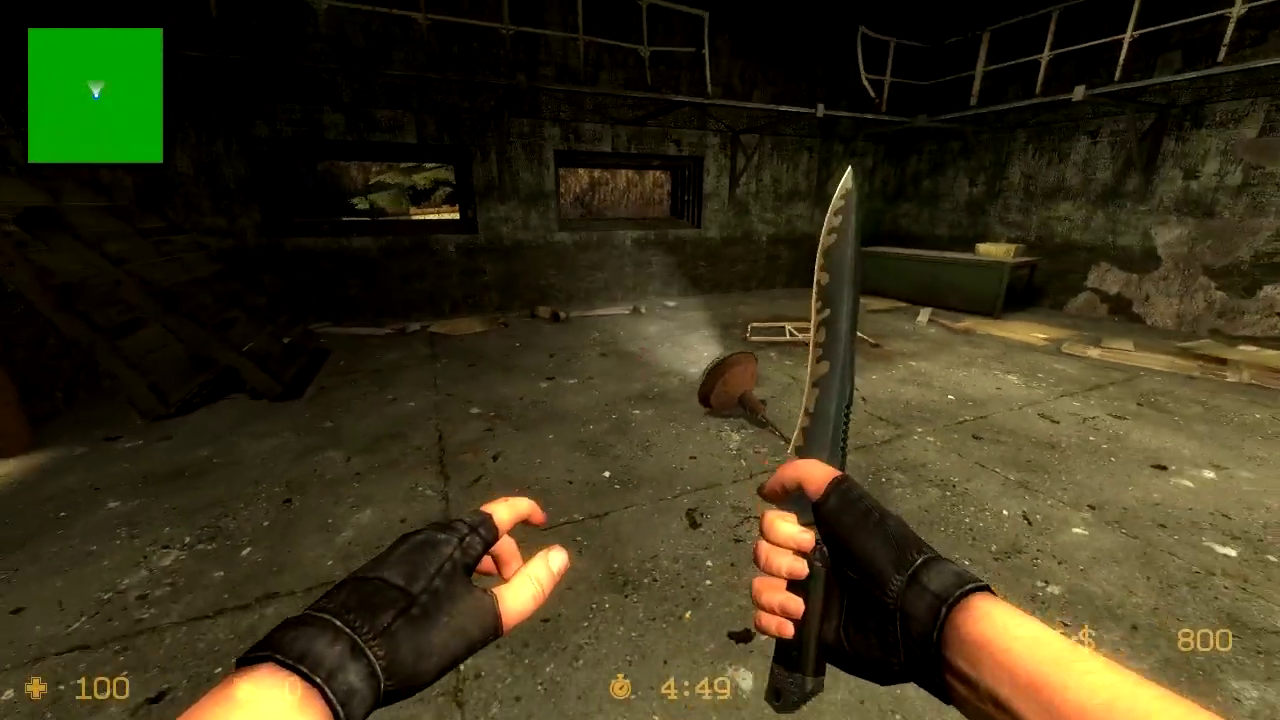